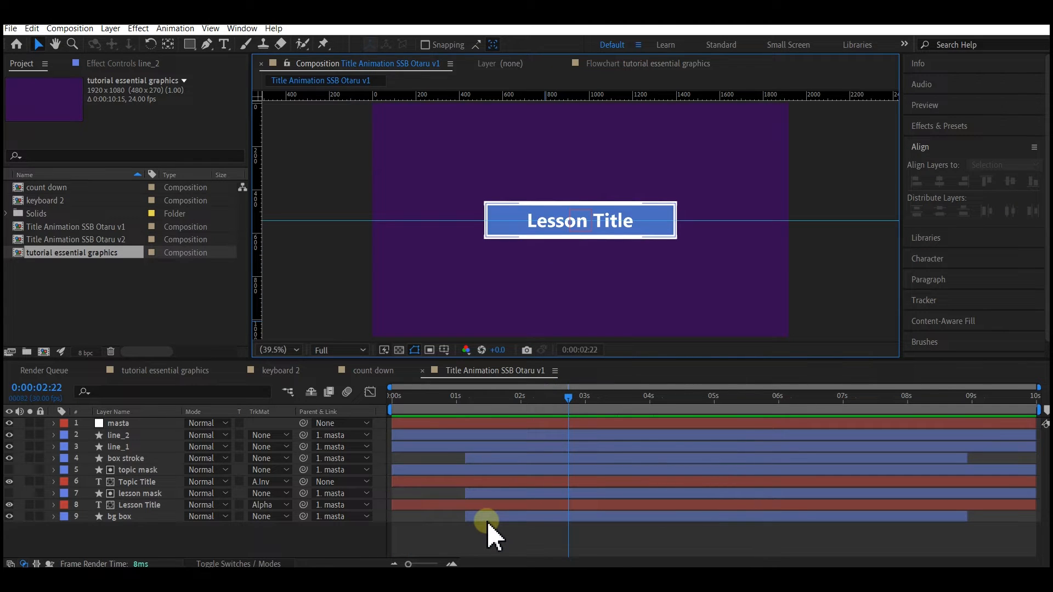
- Create a 1920 × 1080 px composition named "title 3" at 30 fps with a 10-second duration and a purple background
key(ctrl+n)
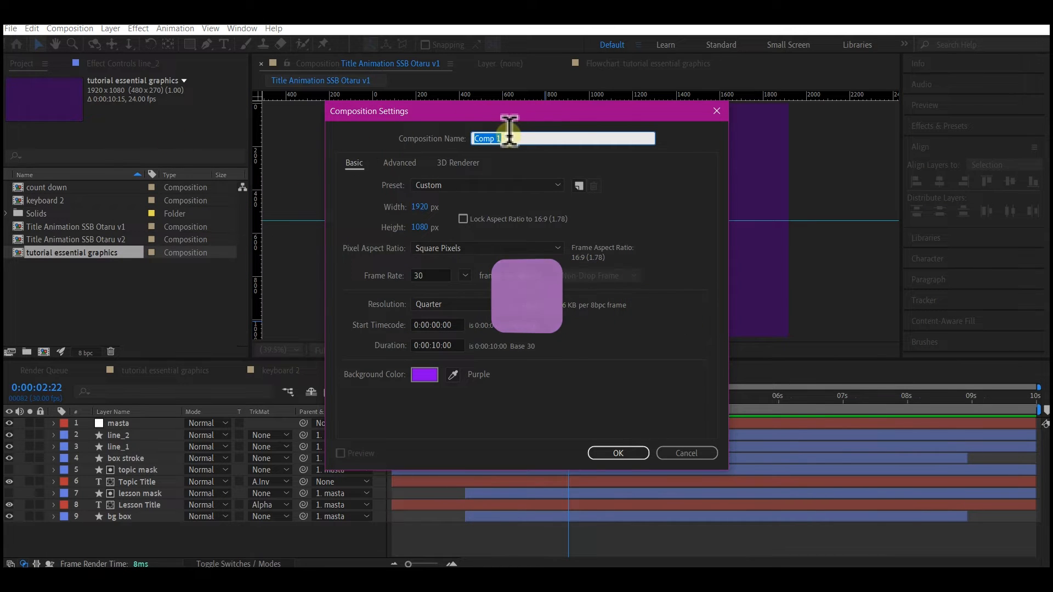
text(title 3)
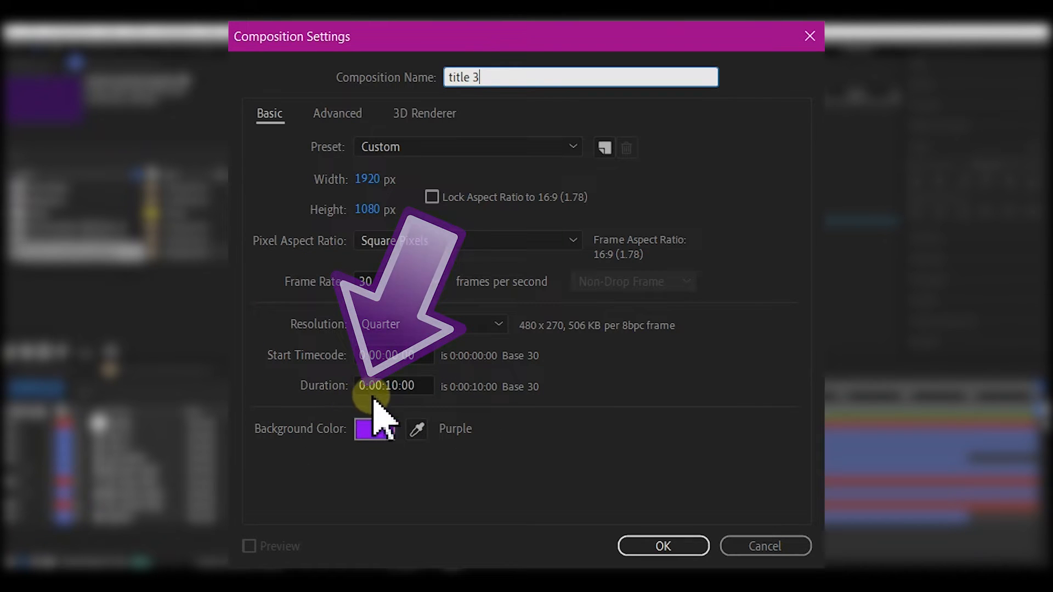
click(399, 384)
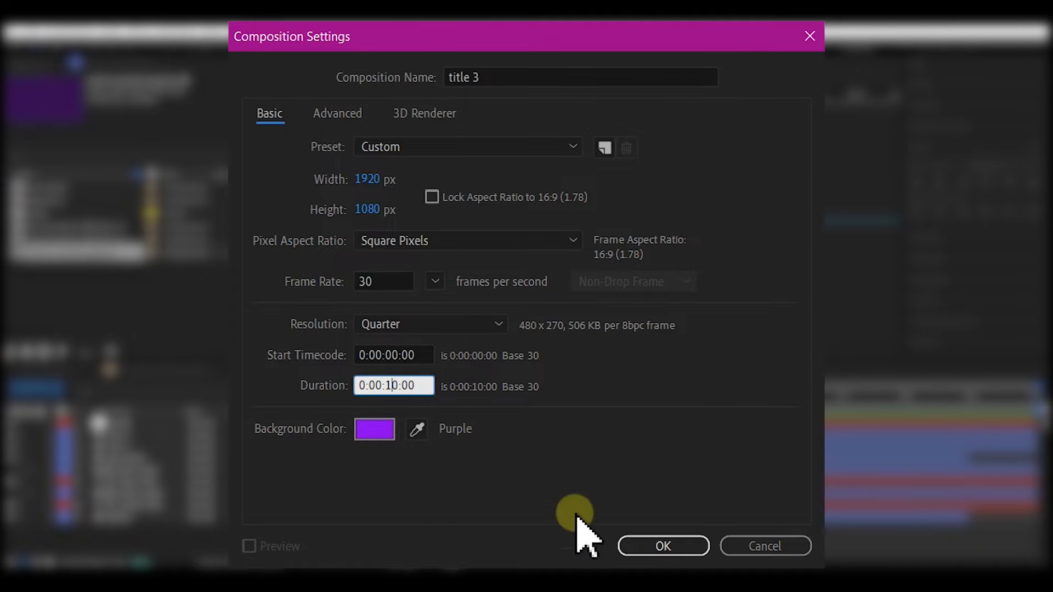
click(645, 506)
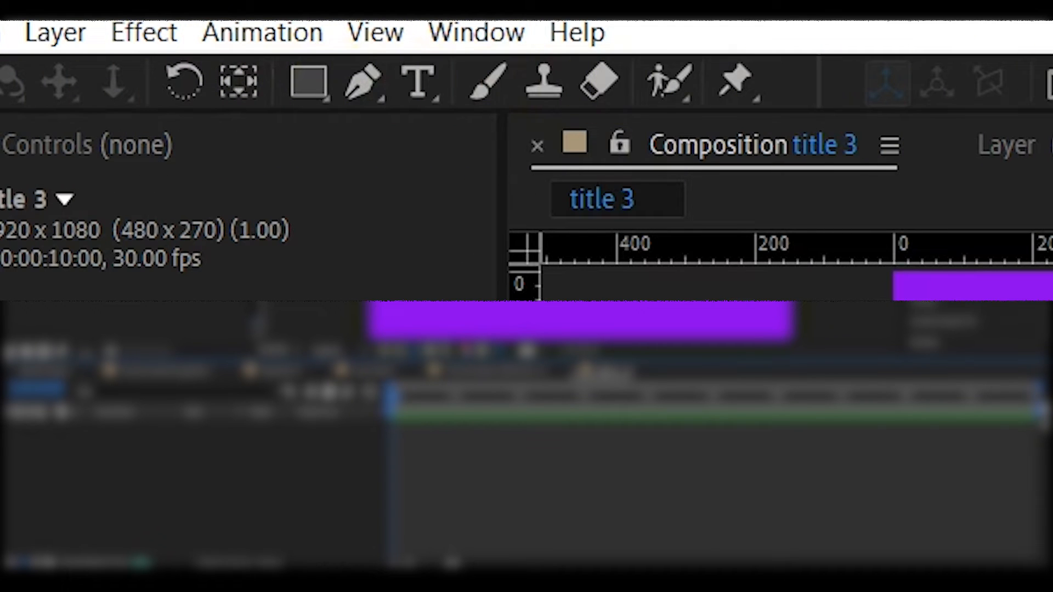
- Draw a blue rectangle about 880 by 190 px near the middle of the composition with the Rectangle tool
click(329, 79)
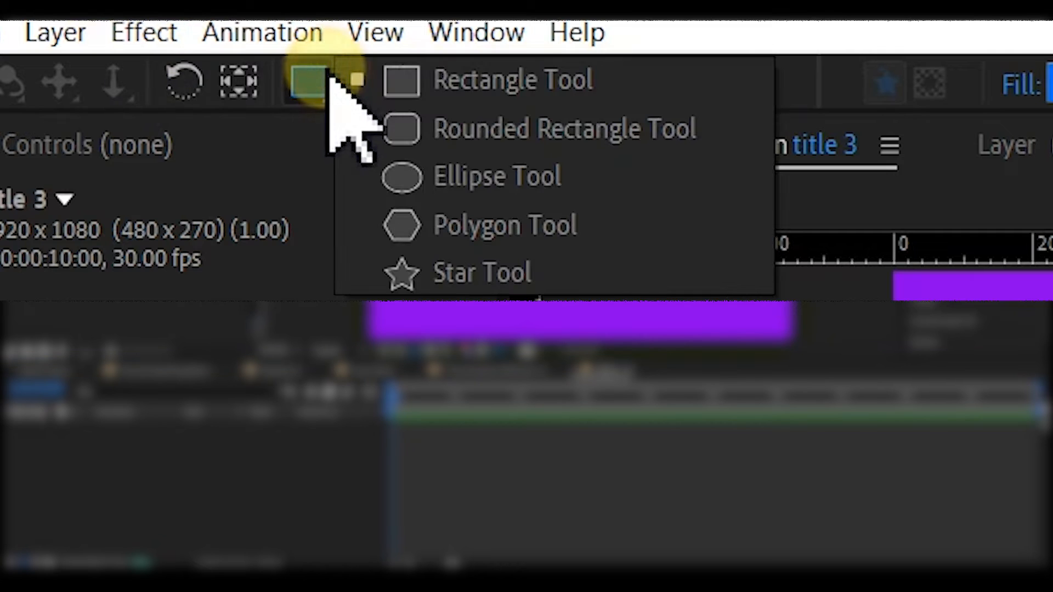
click(476, 80)
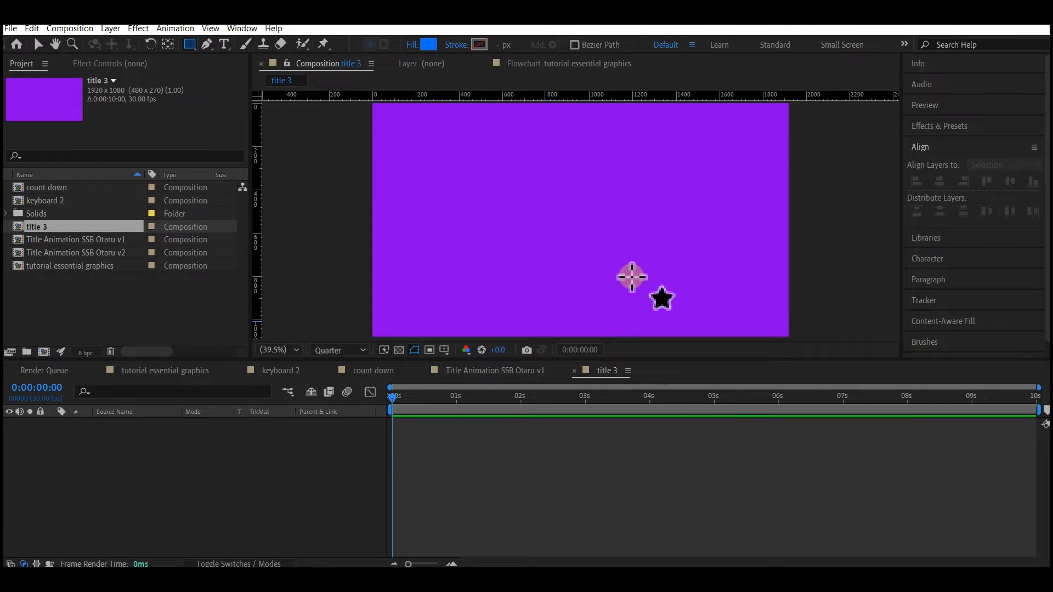
drag(519, 204, 656, 248)
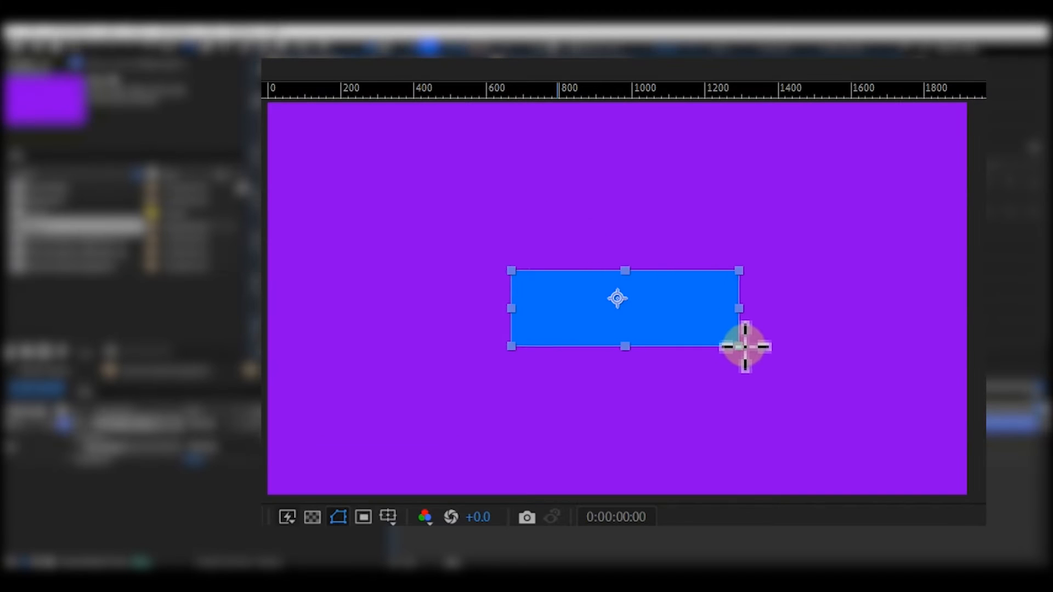
drag(744, 347, 829, 340)
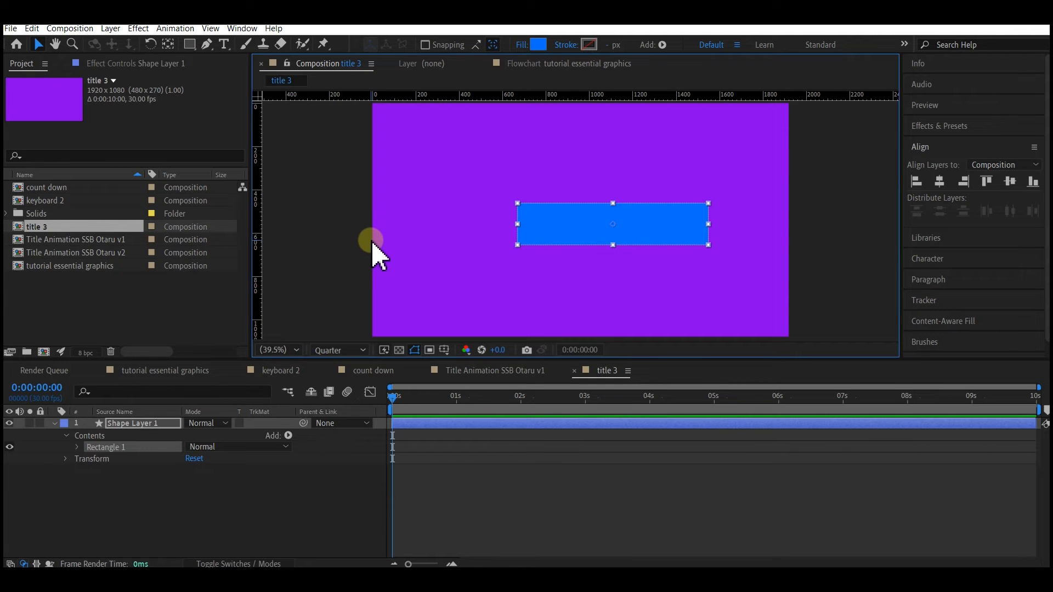
- Centre the anchor point on the blue rectangle and align the rectangle horizontally and vertically to the composition's centre
click(207, 44)
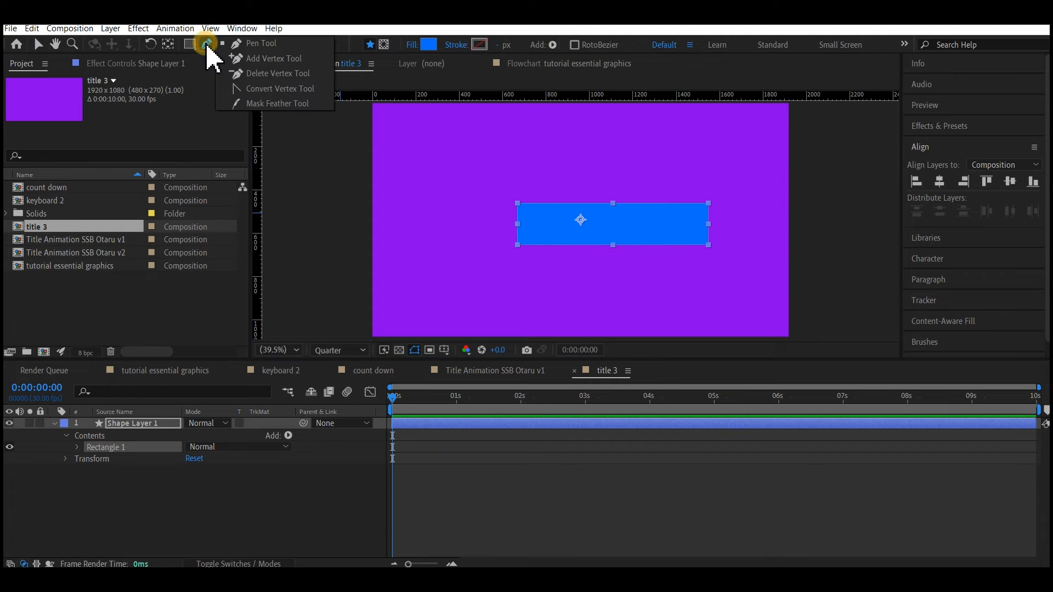
click(170, 47)
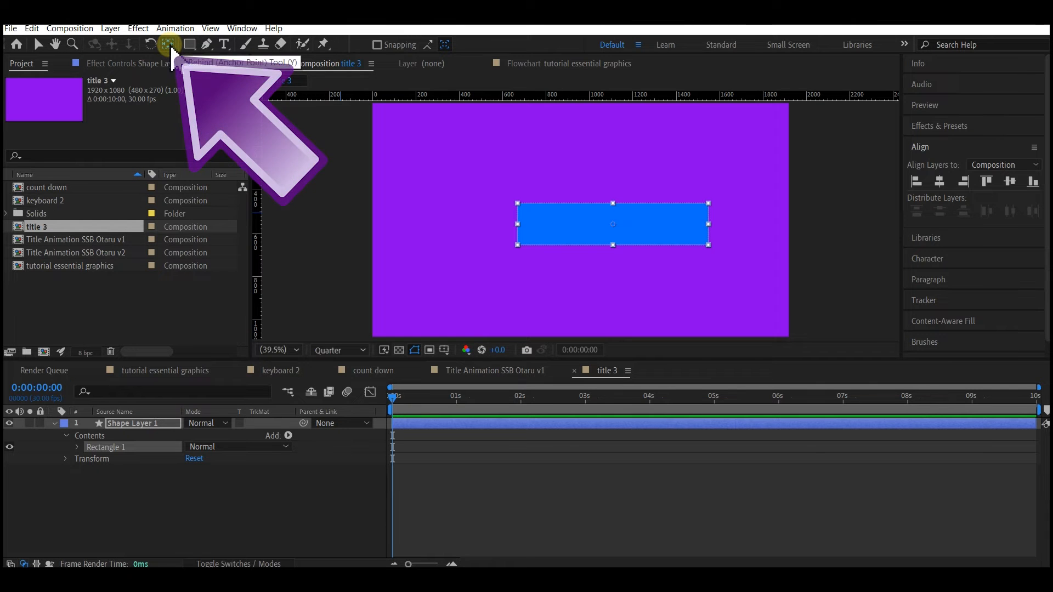
click(848, 106)
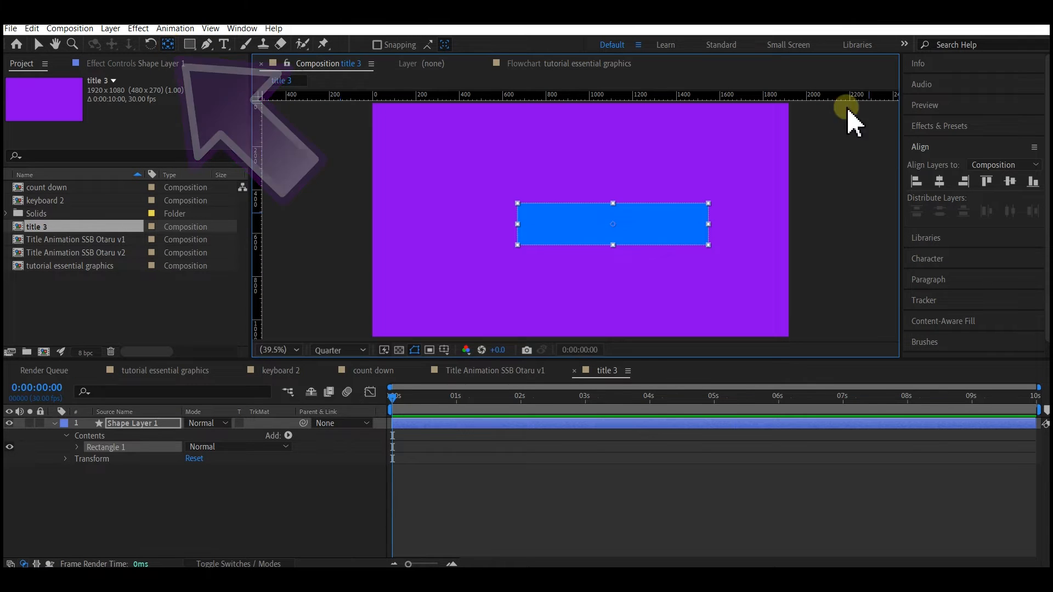
key(v)
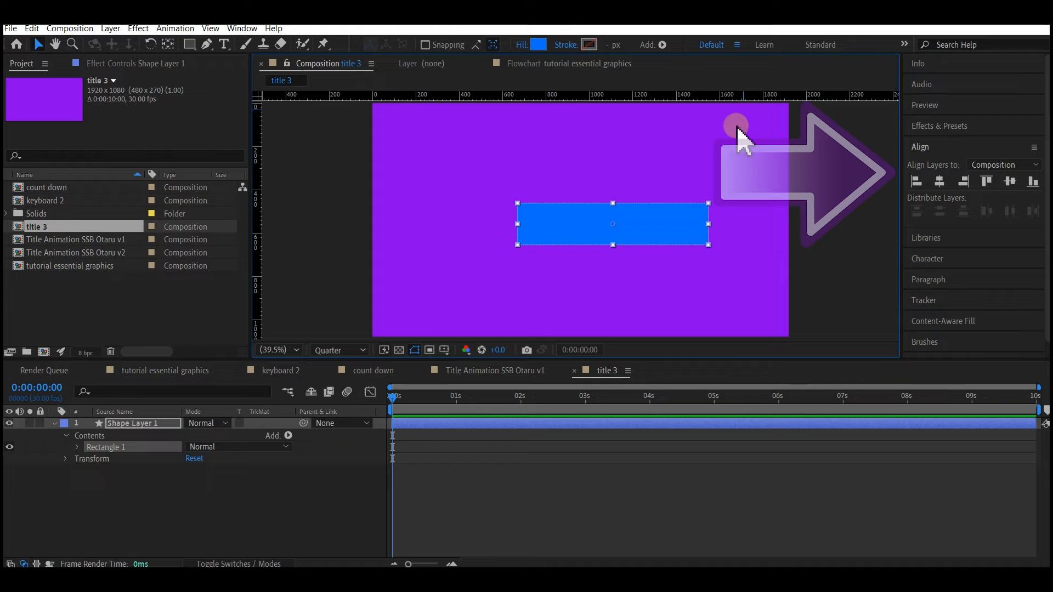
click(939, 181)
click(1009, 181)
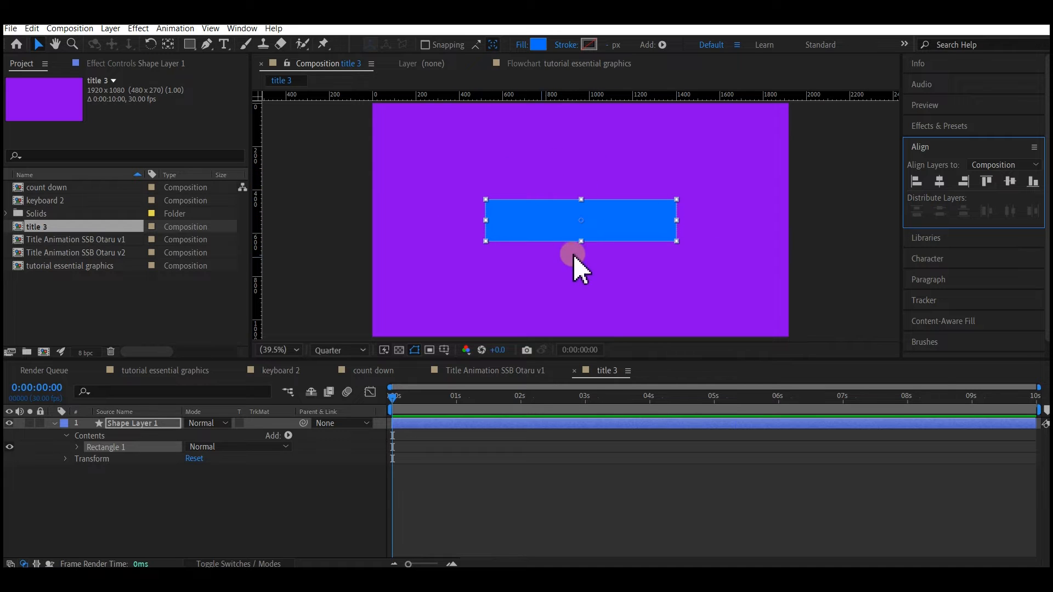
- Lock the blue rectangle's layer and trace a closed four-point path around its edges on a new shape layer with the Pen tool
click(40, 422)
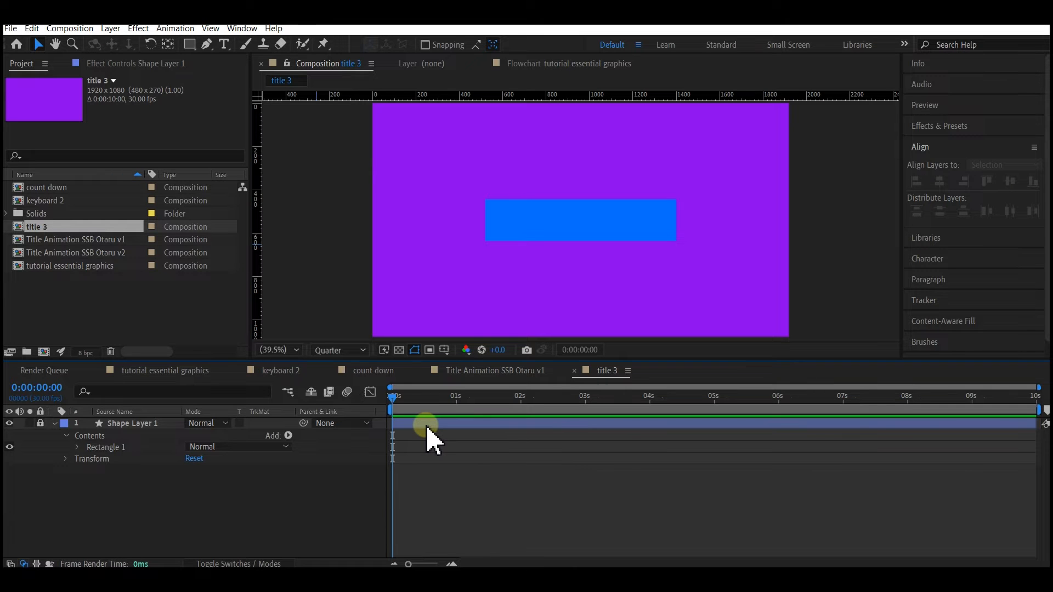
click(207, 44)
key(/)
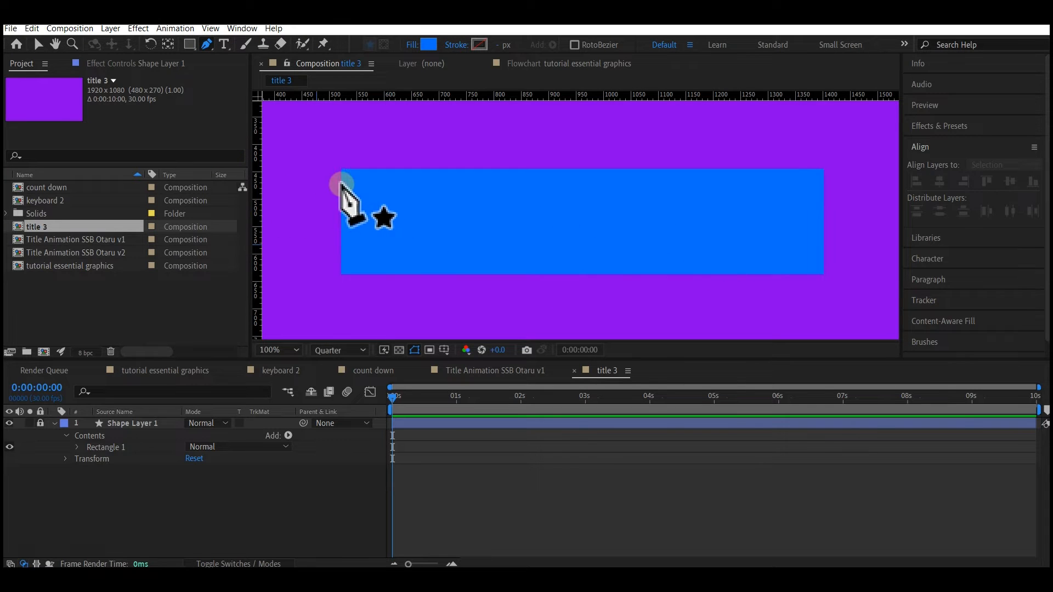
key(shift)
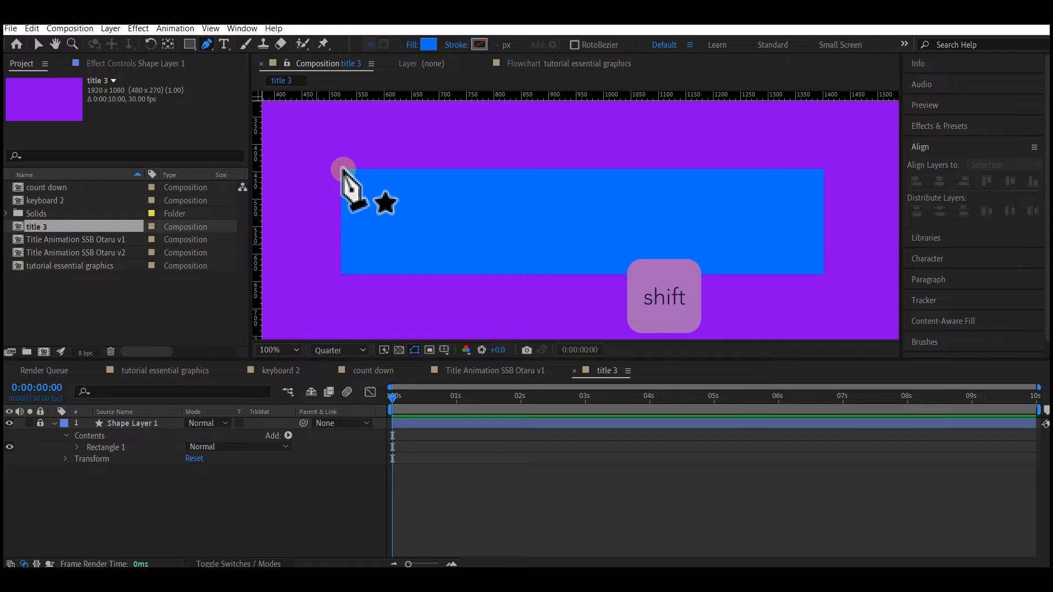
click(343, 171)
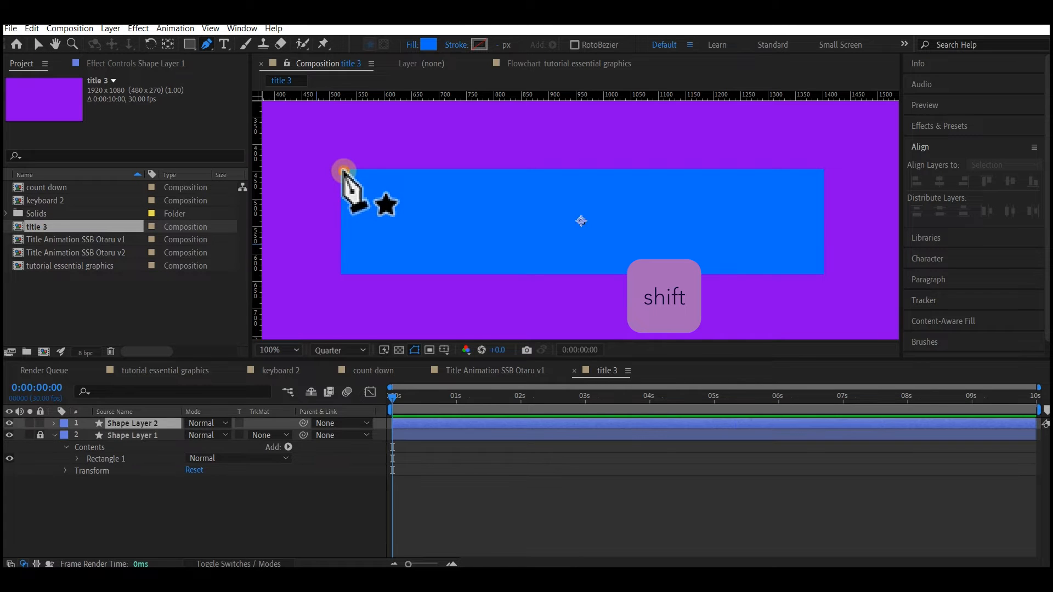
click(822, 171)
click(822, 274)
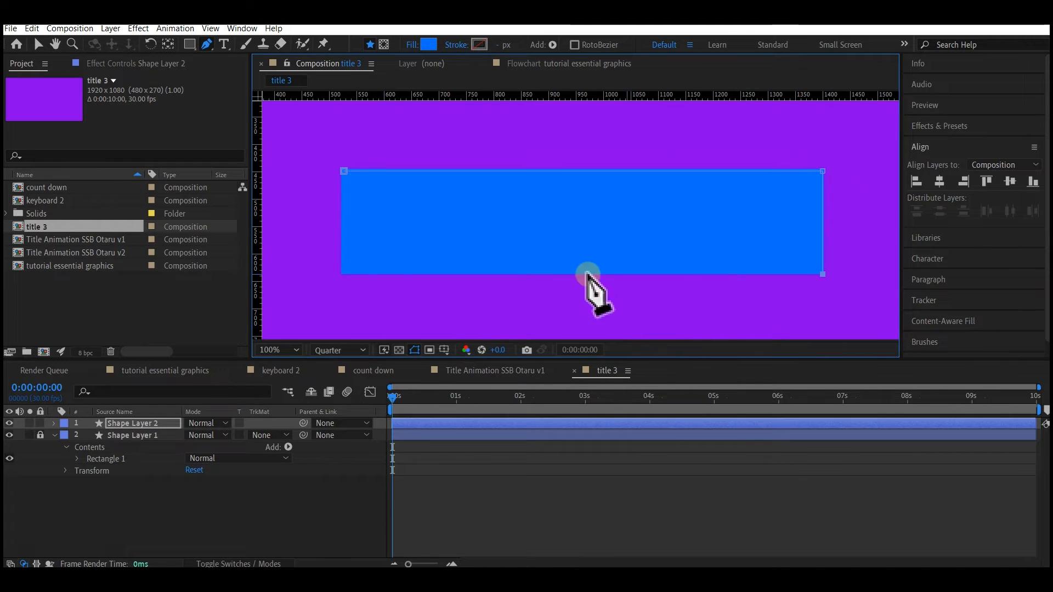
click(344, 274)
click(343, 171)
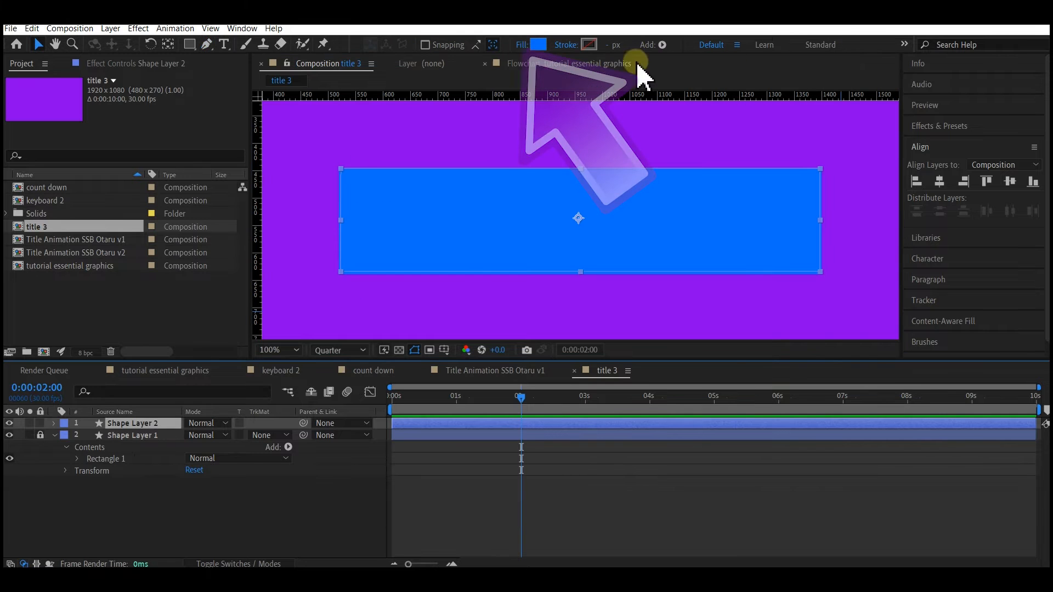
- Set the fill of the traced shape on Shape Layer 2 to None
click(522, 44)
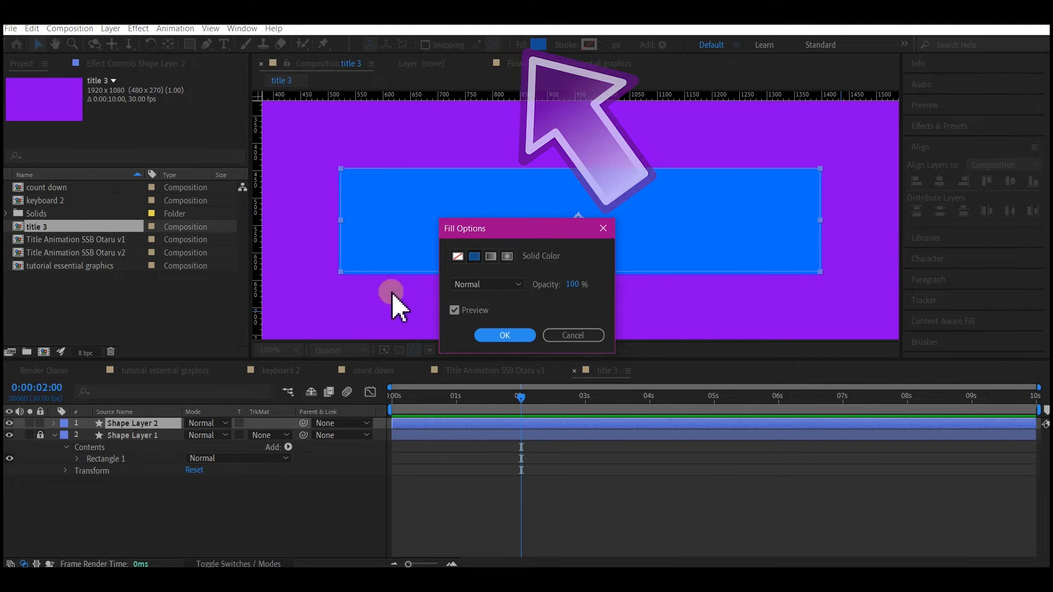
click(458, 256)
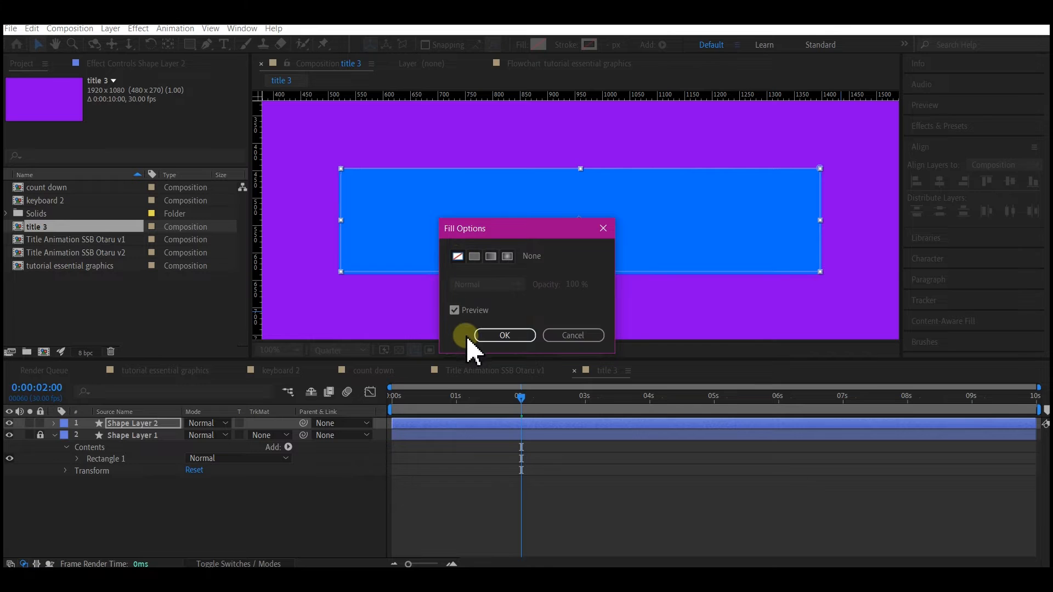
click(491, 335)
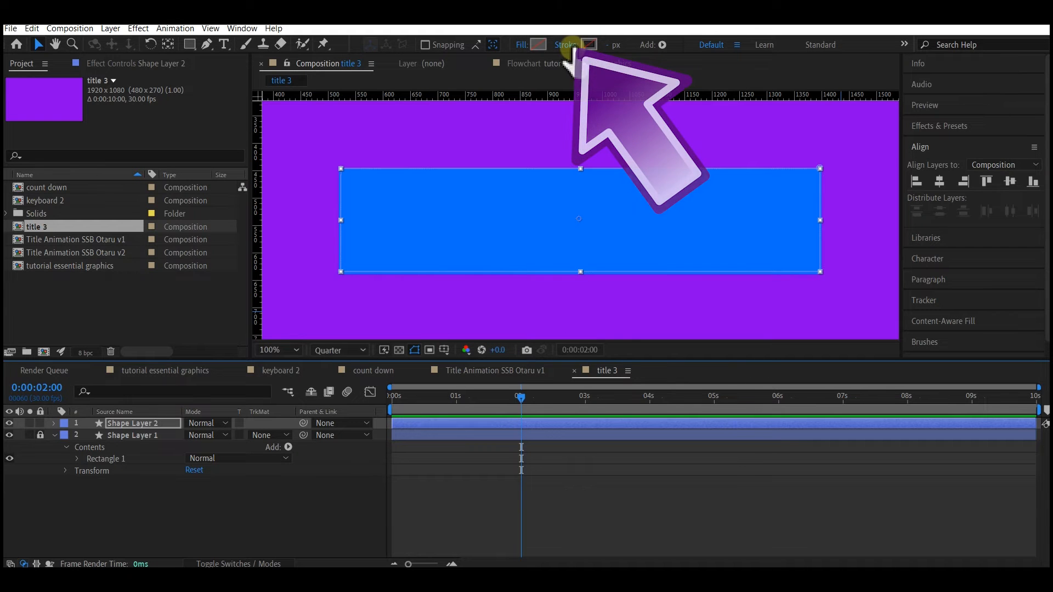
- Give the traced shape a white (FFFFFF) stroke 20 px wide
click(566, 44)
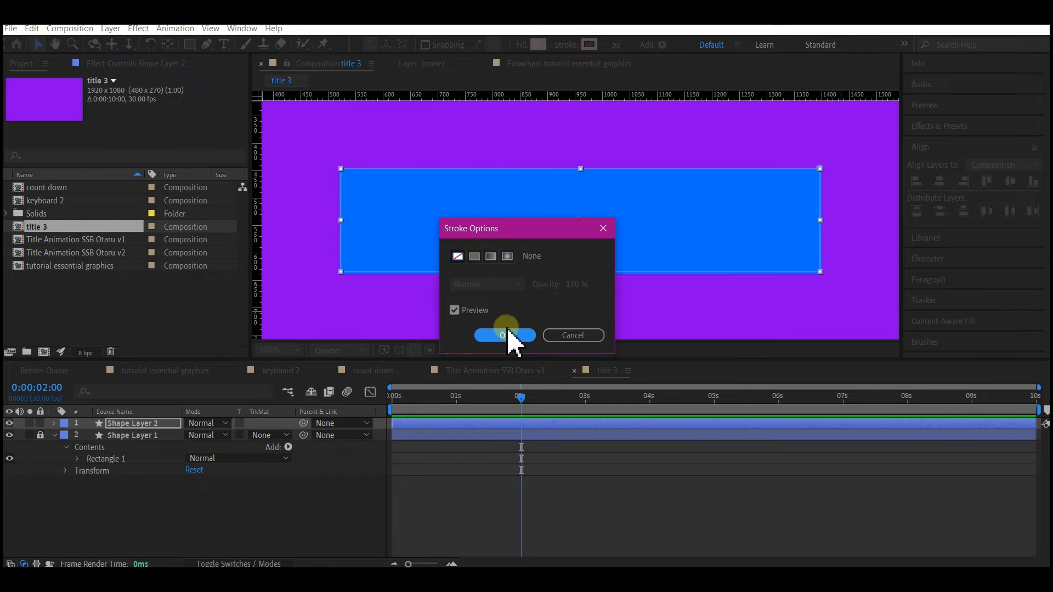
click(482, 334)
click(589, 44)
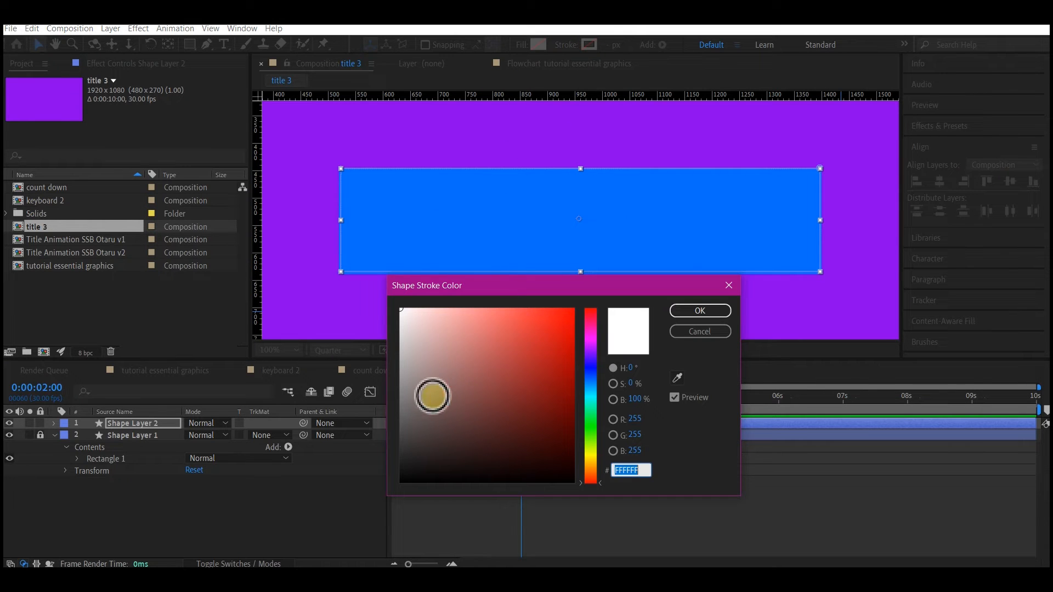
click(456, 321)
mouse_move(456, 318)
mouse_down()
mouse_move(440, 259)
mouse_move(388, 242)
mouse_up()
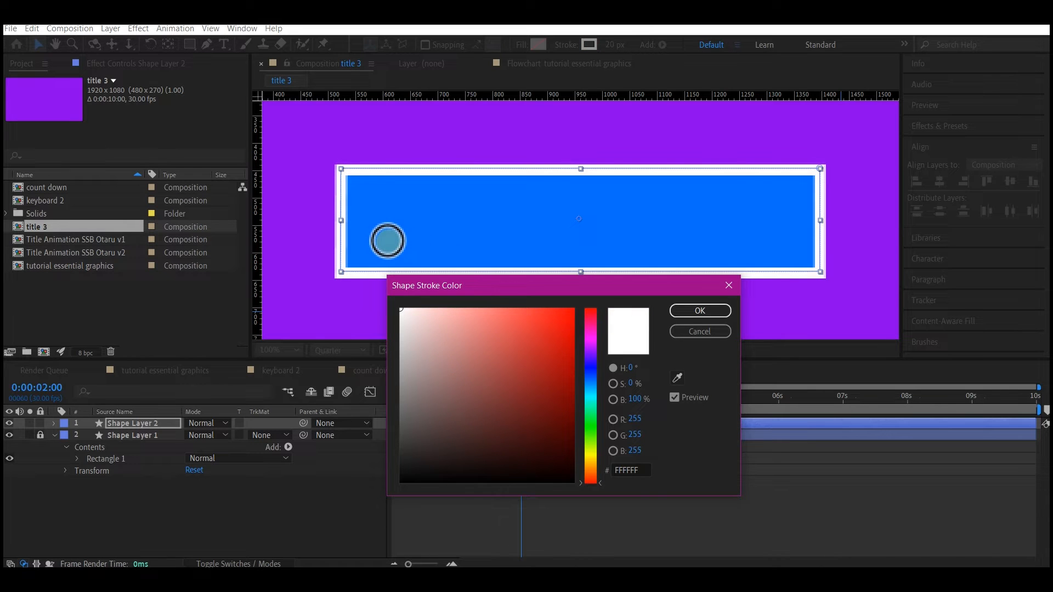
click(698, 311)
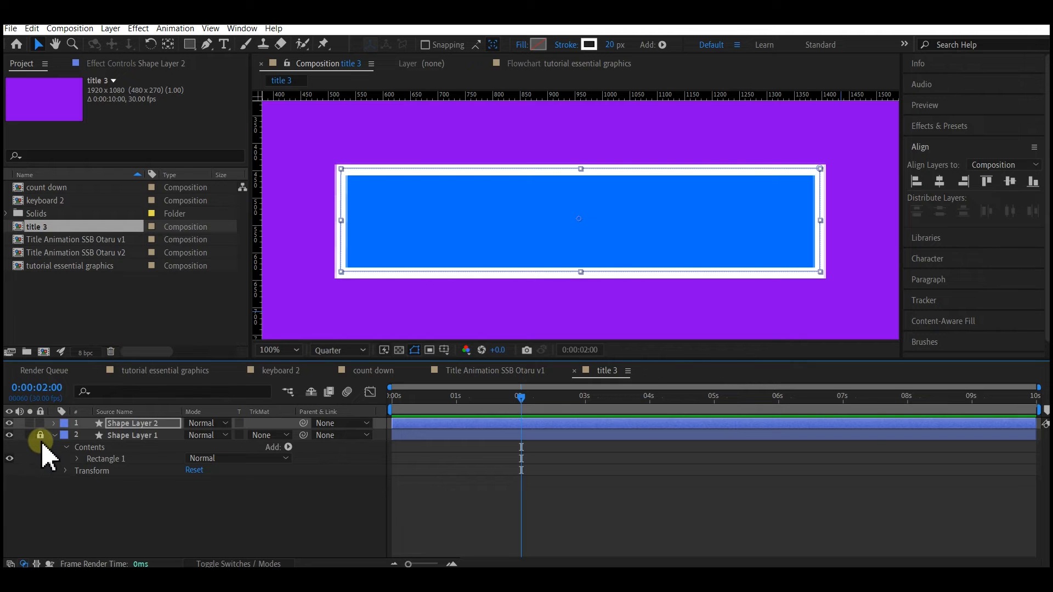
- Delete the original blue rectangle layer, Shape Layer 1, and return to the start of the timeline
click(131, 436)
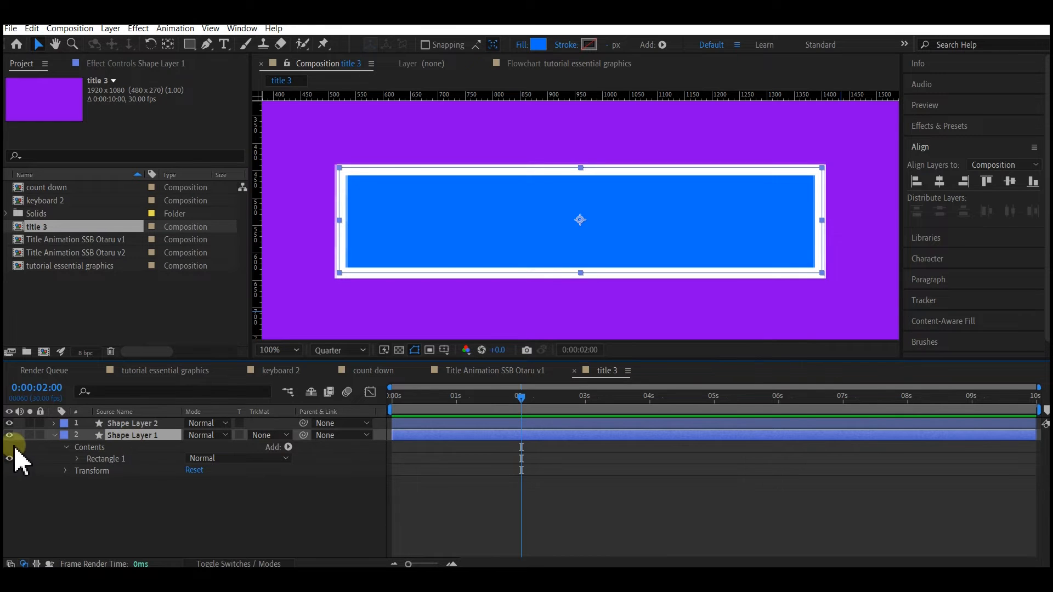
key(Delete)
key(Home)
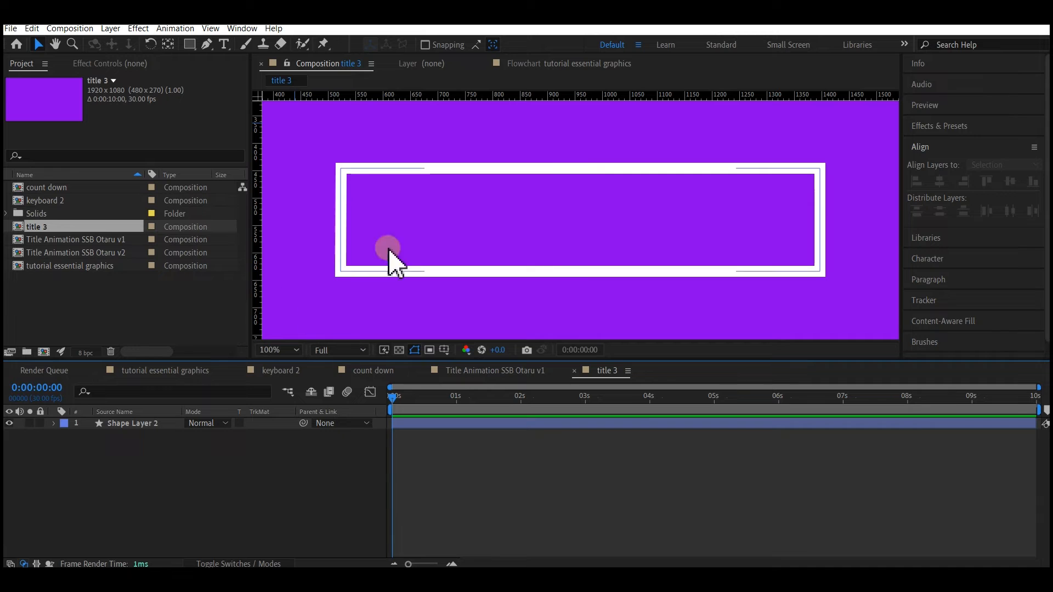
- Expand Shape Layer 2 down to its Path 1 property and set a Path keyframe at 0:00:02:01
click(140, 424)
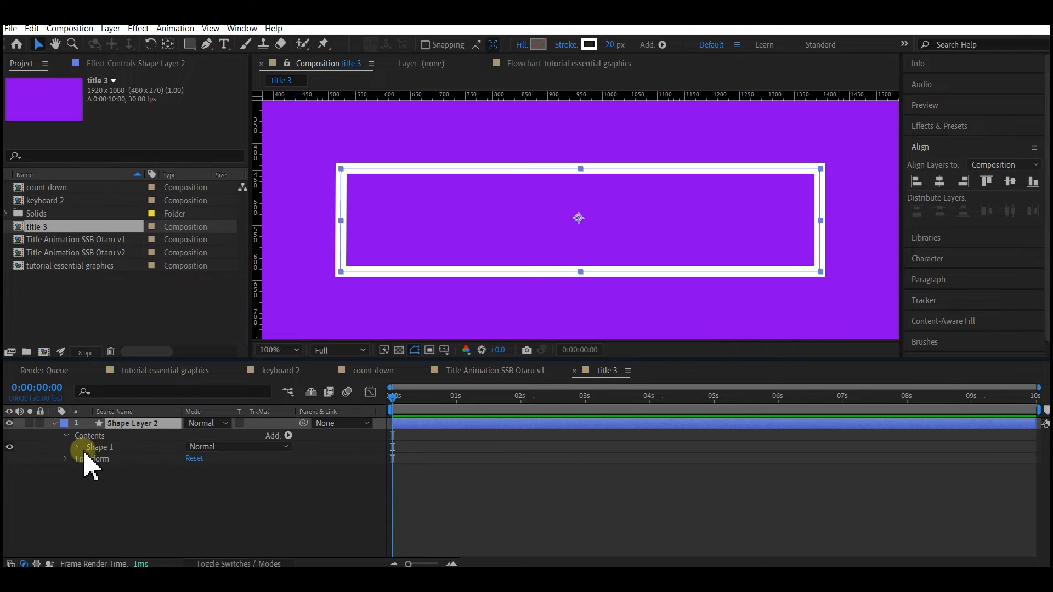
click(77, 447)
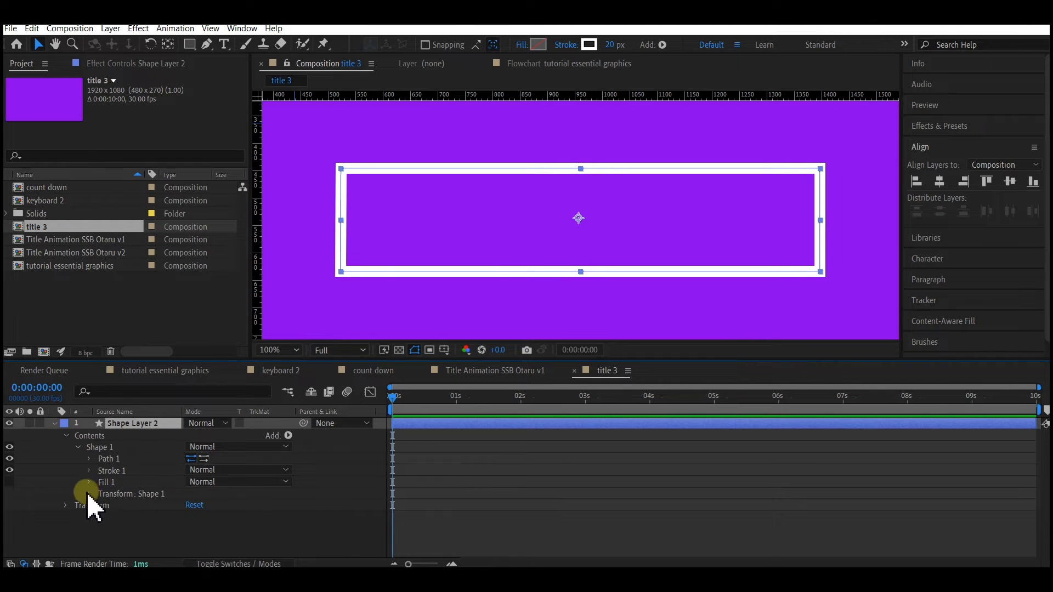
click(89, 459)
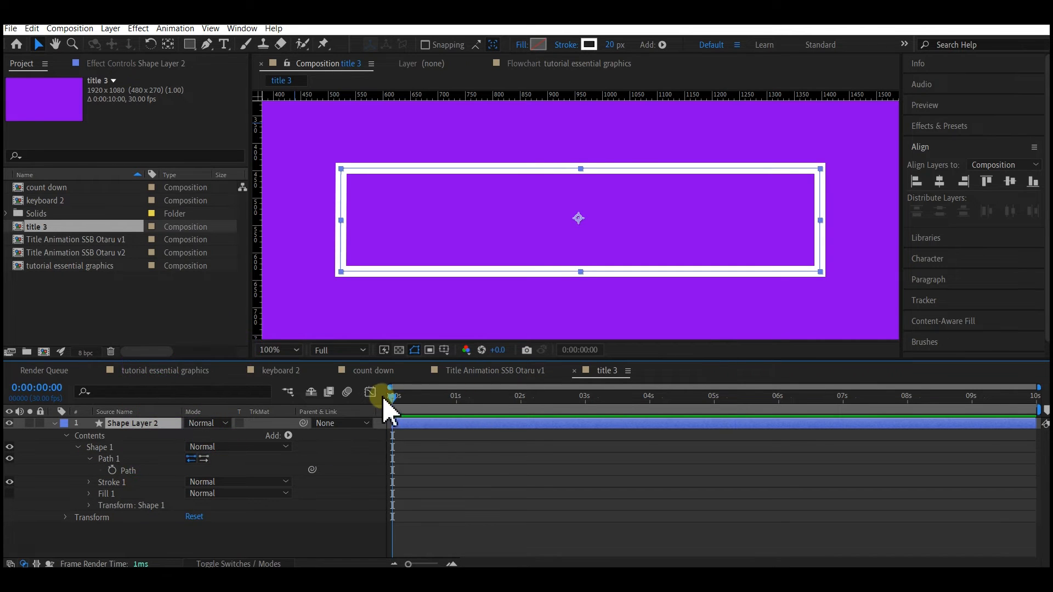
drag(399, 401, 523, 399)
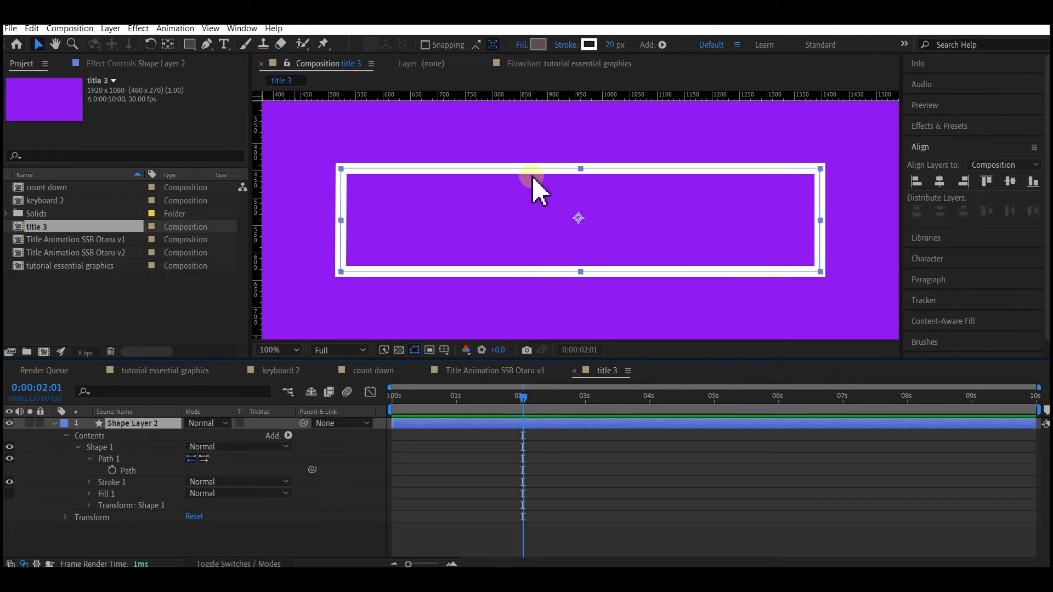
click(113, 470)
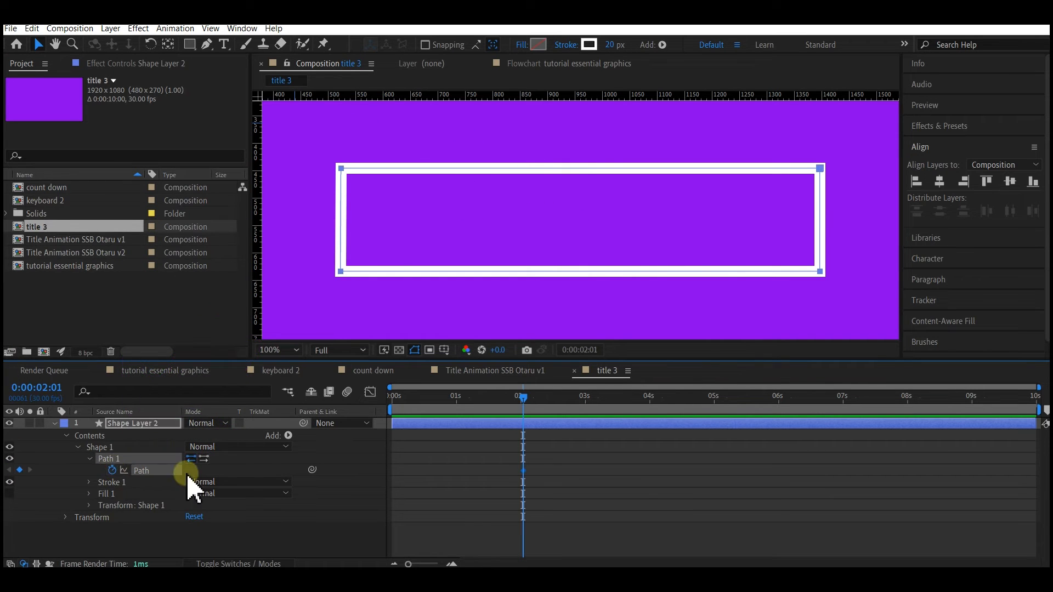
- Move the current time to 0:00:00:29, select Shape Layer 2 and place a horizontal guide through the middle of the outlined box
click(455, 396)
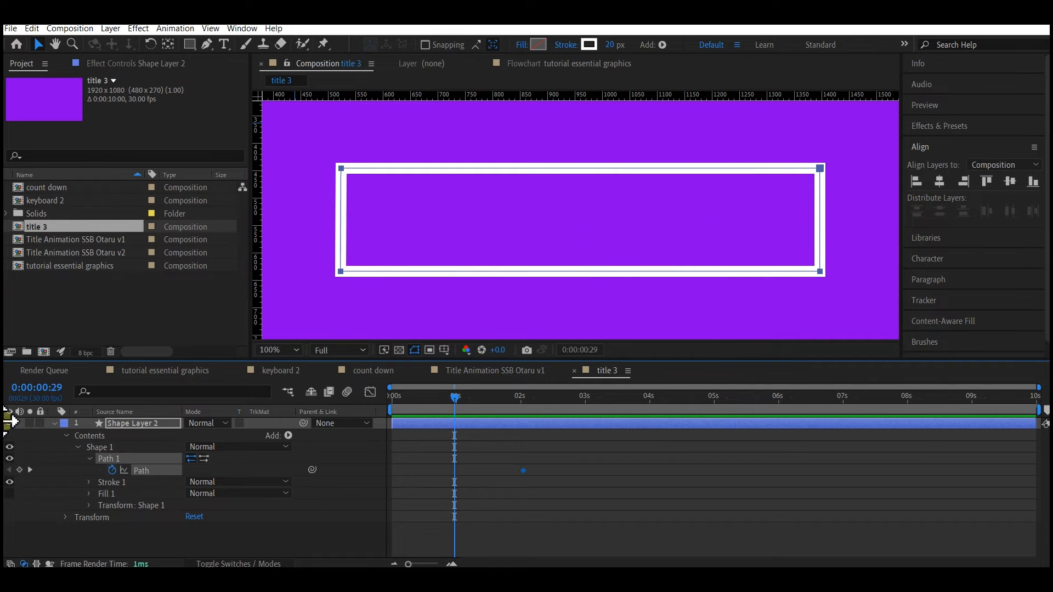
click(136, 425)
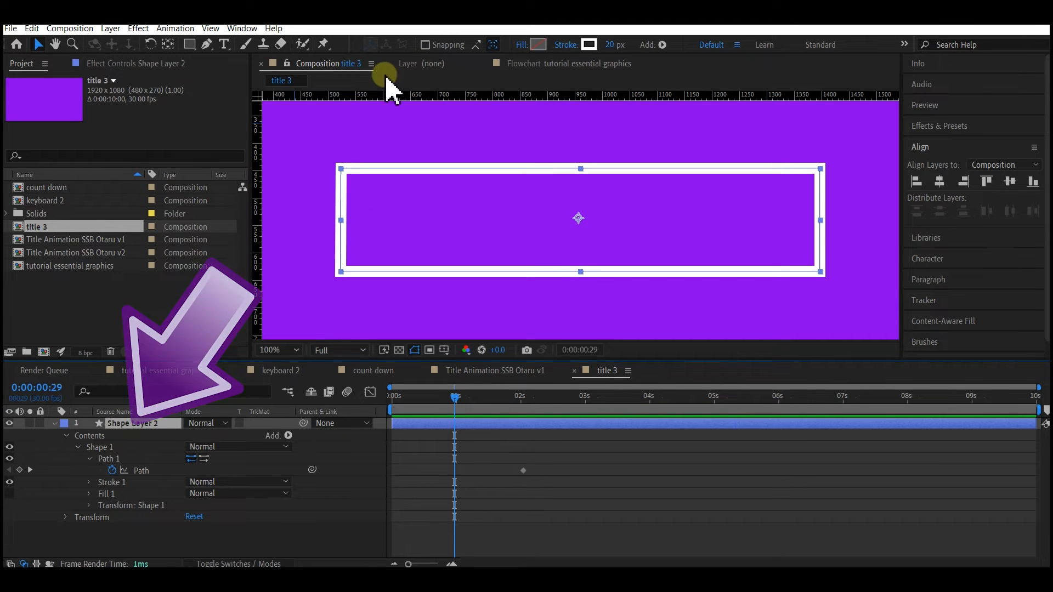
drag(384, 95, 388, 219)
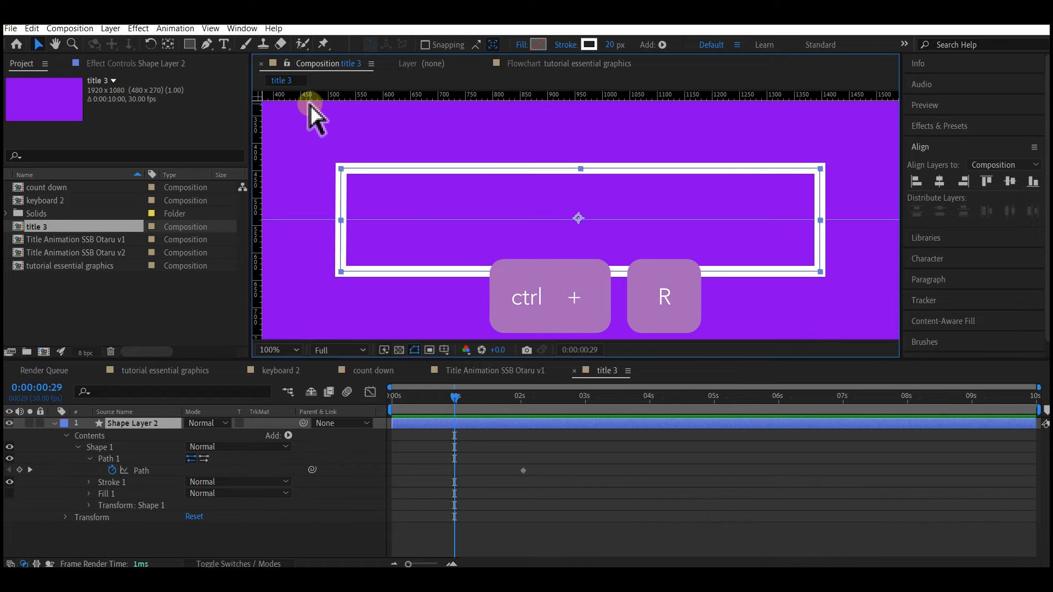
- At 0:00:00:29, move the box's four corner points onto the horizontal guide with the Pen tool, flattening the path into a line
key(ctrl+r)
key(ctrl+r)
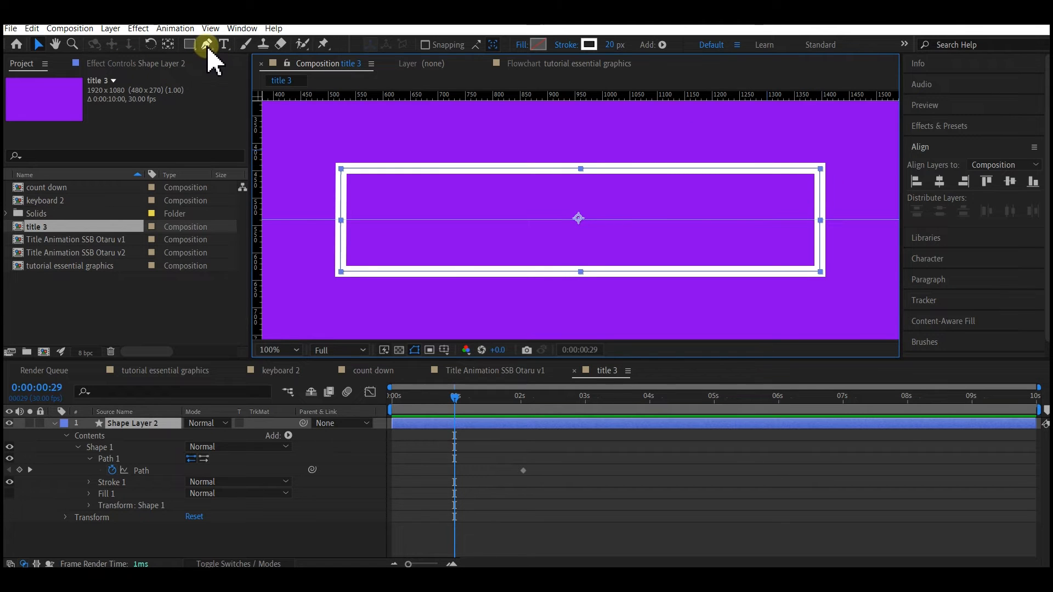
click(827, 161)
click(207, 44)
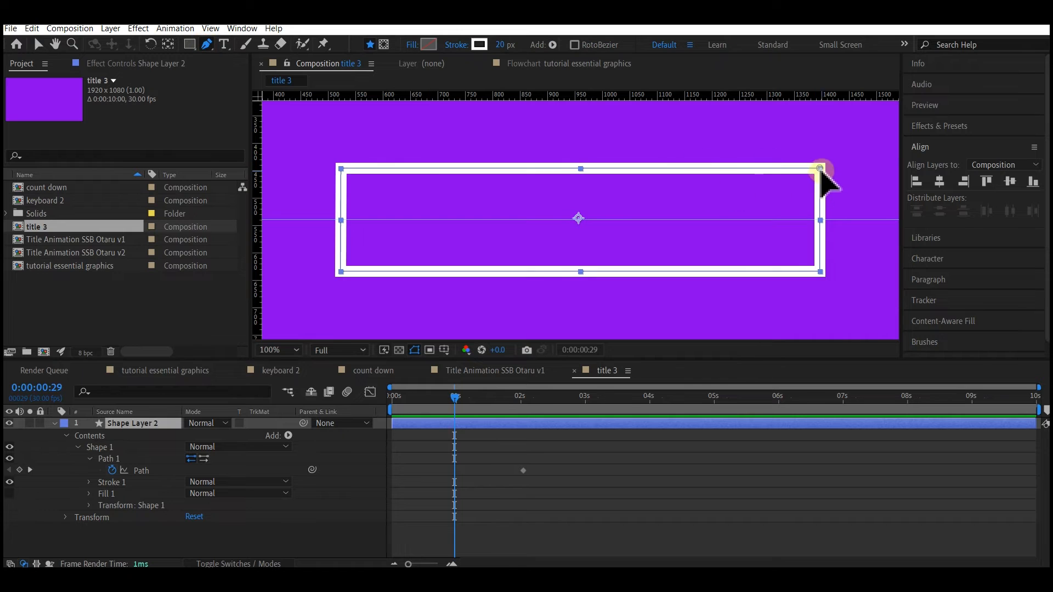
drag(821, 168, 820, 220)
drag(340, 166, 340, 219)
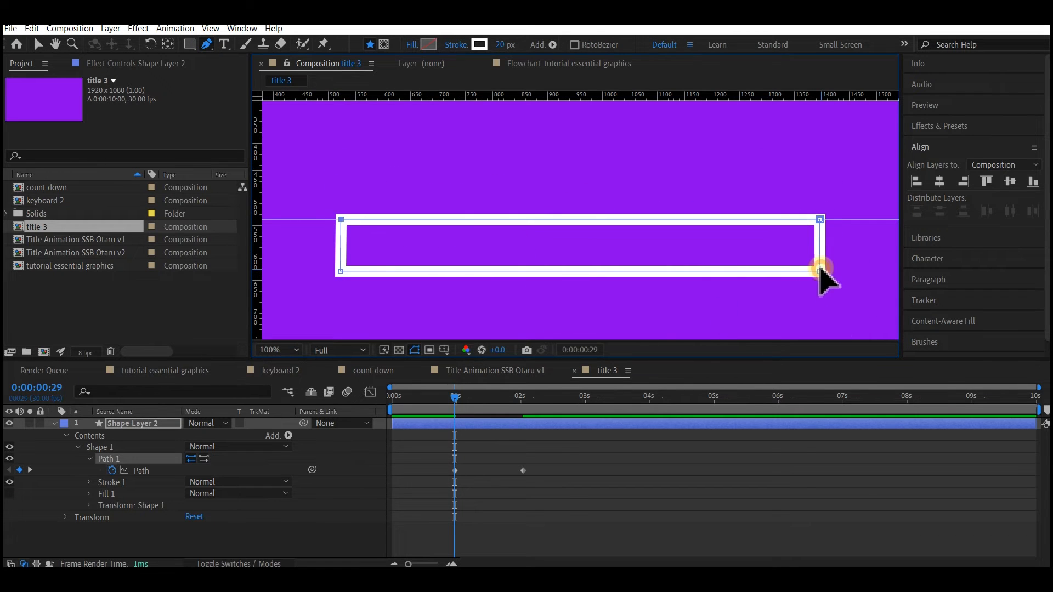
drag(820, 270, 821, 219)
click(341, 271)
drag(341, 271, 341, 220)
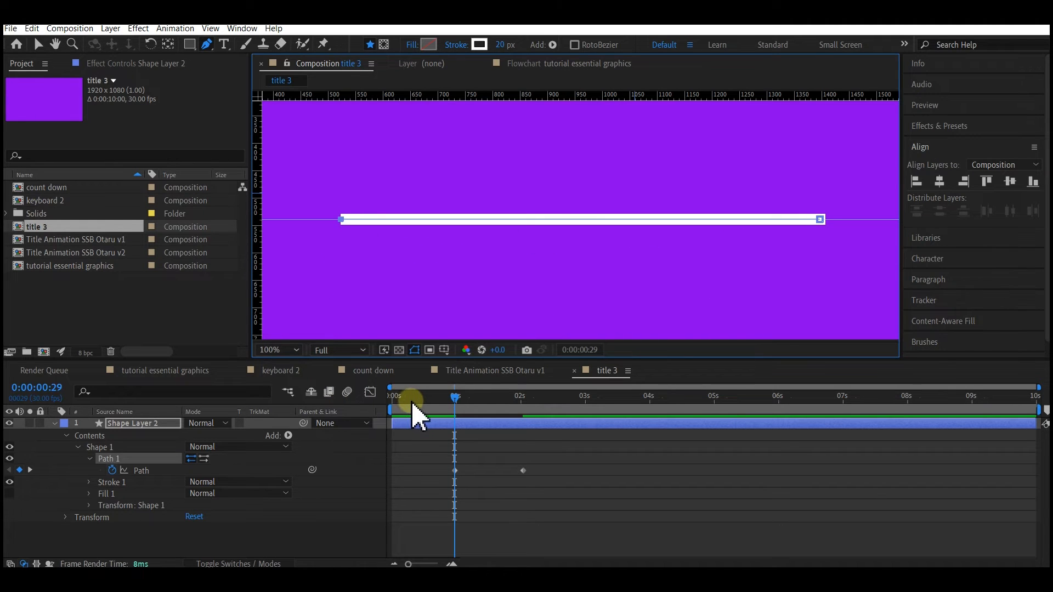
- Return to 0:00:00:00, select Shape Layer 2 and place a vertical guide through the middle of the flattened line
drag(413, 396, 392, 395)
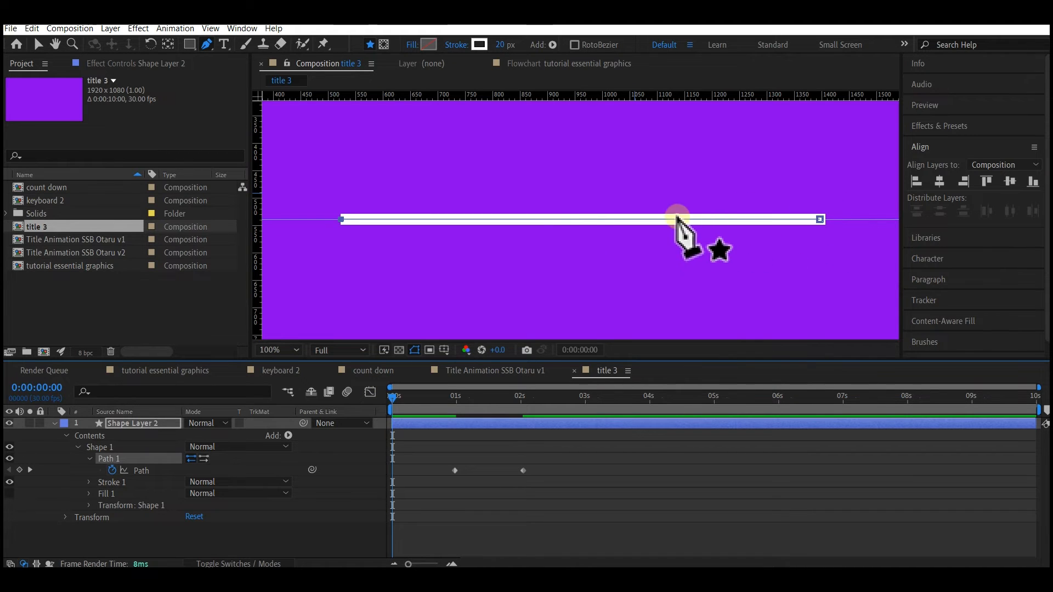
click(145, 425)
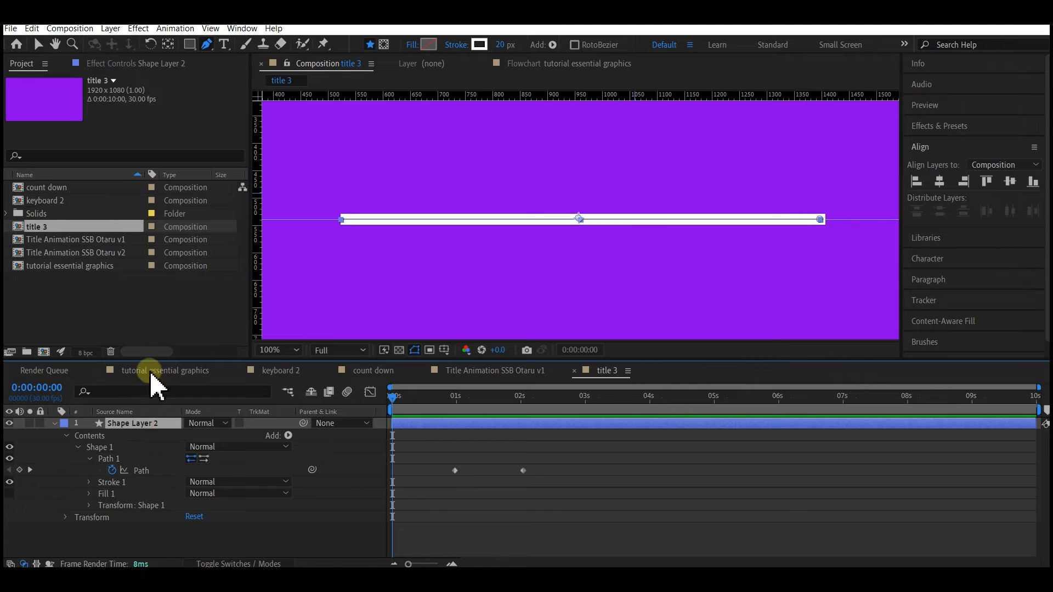
drag(259, 221, 585, 264)
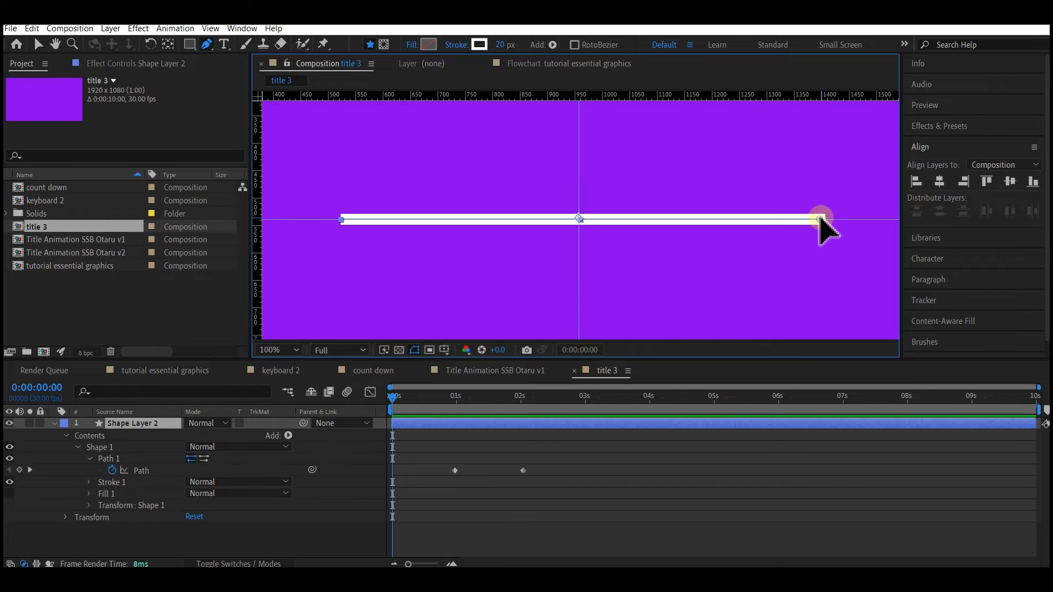
- Collapse the line to a point by moving the path points at both ends to the intersection of the guides
drag(820, 218, 587, 218)
drag(819, 219, 582, 220)
click(578, 219)
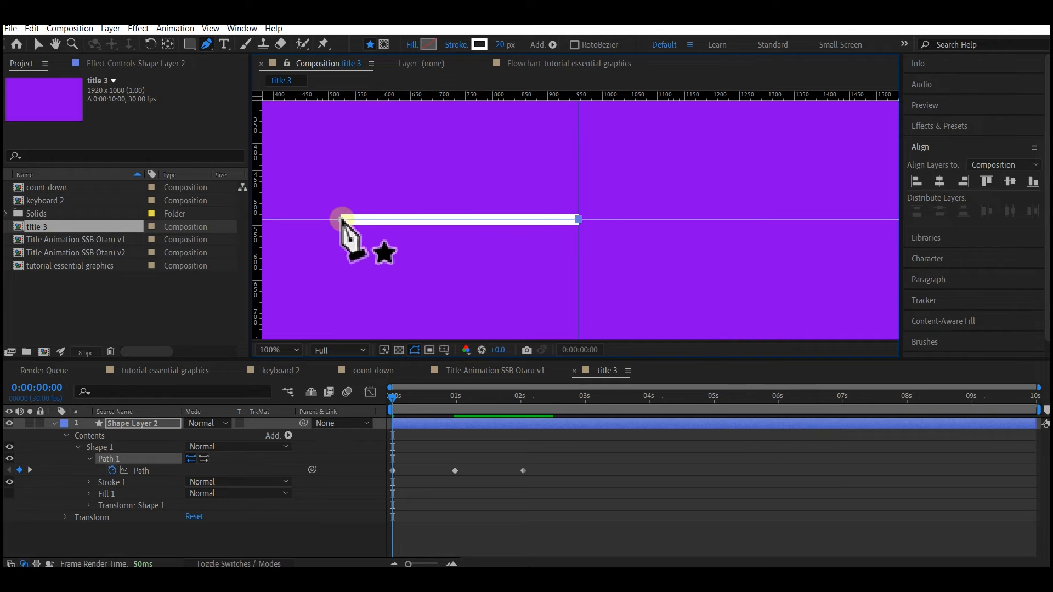
drag(341, 220, 576, 220)
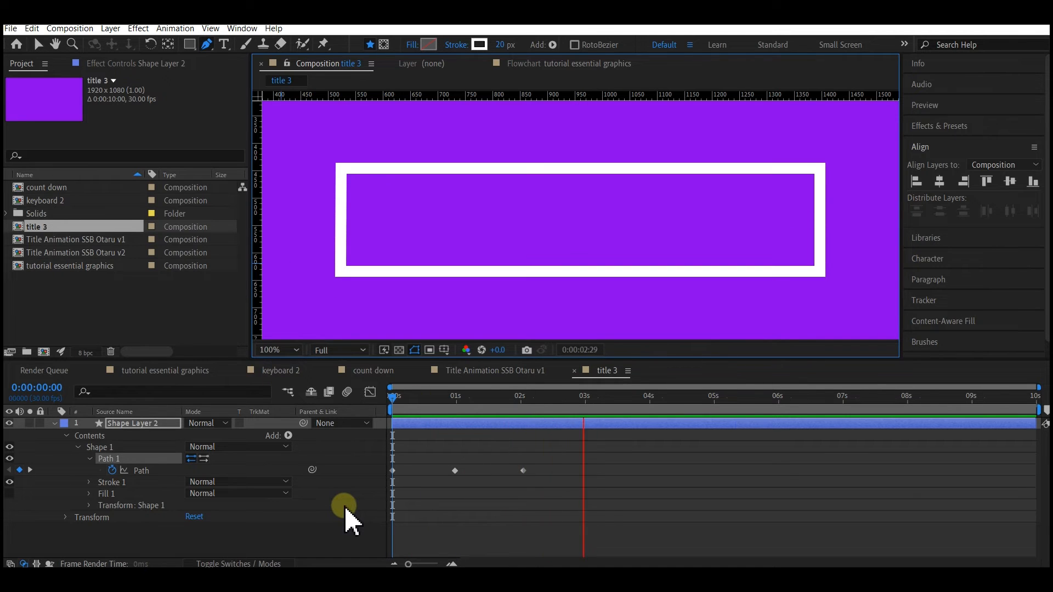
- Preview the box's opening animation from the start of the timeline
key(space)
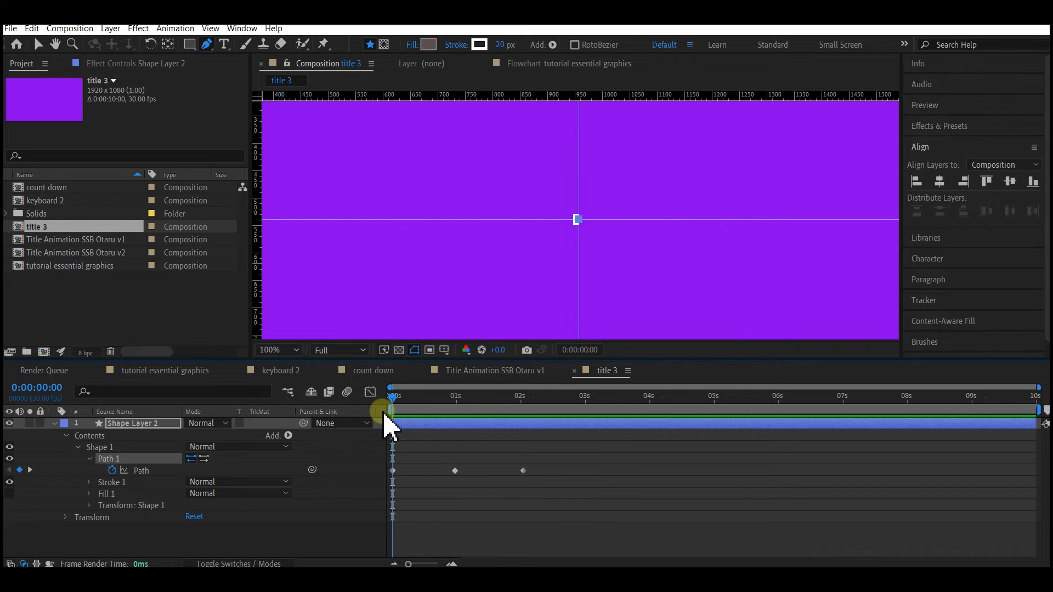
key(space)
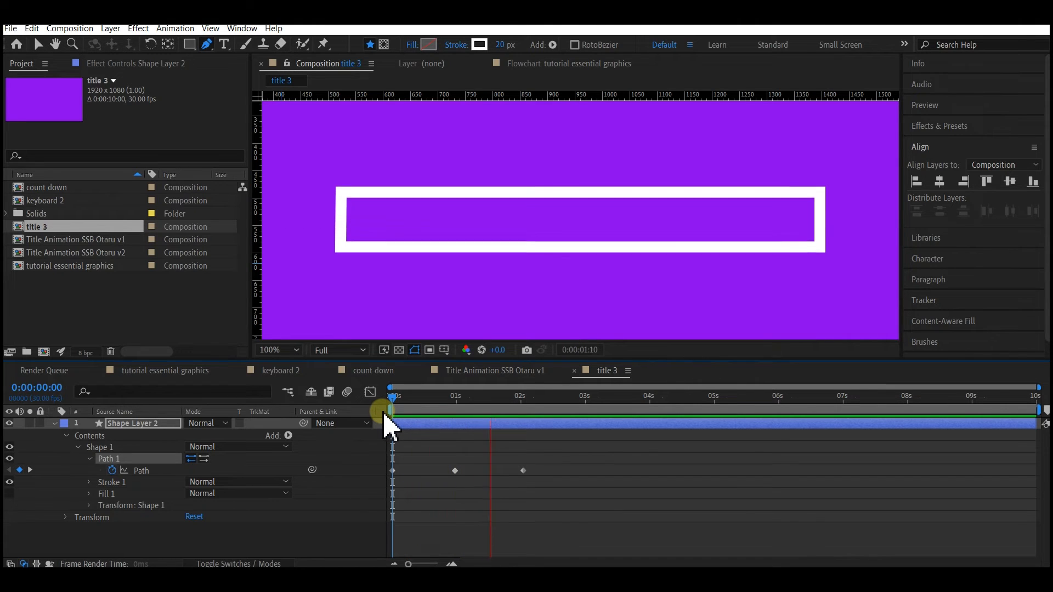
click(483, 436)
- Apply Easy Ease to all three Path keyframes of Shape Layer 2
drag(602, 445, 378, 500)
right_click(457, 472)
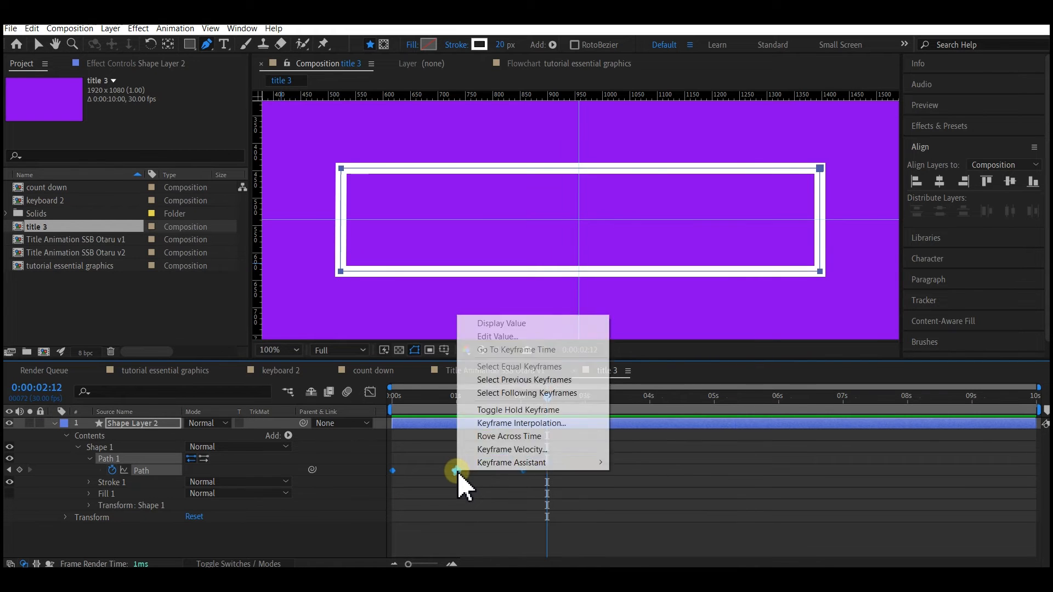
mouse_move(482, 463)
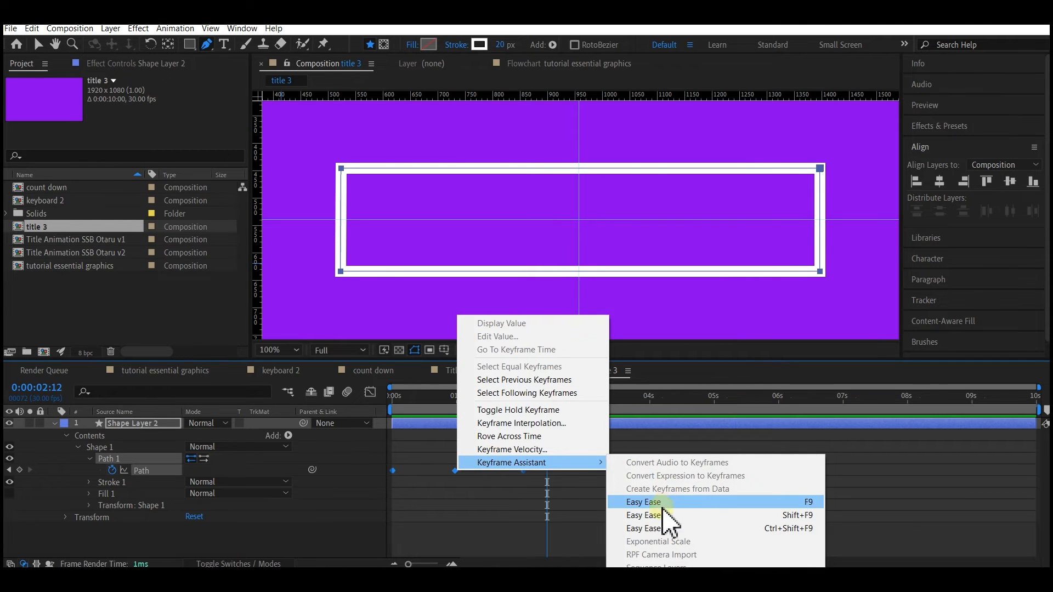
click(645, 502)
- Move the second Path keyframe to about 0.5 seconds and the third to about 1.25 seconds
click(532, 475)
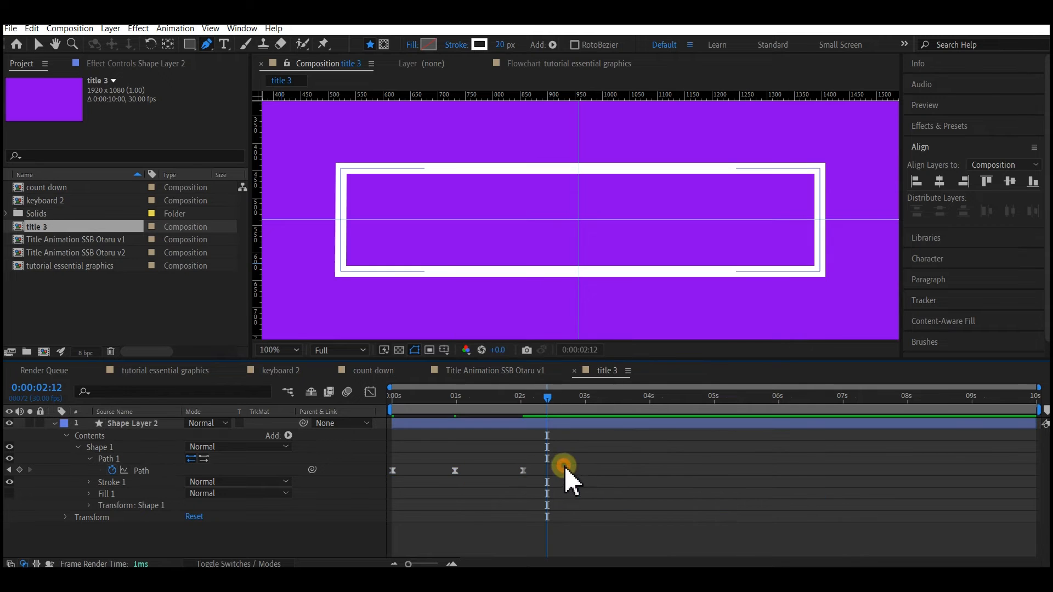
drag(457, 475, 429, 475)
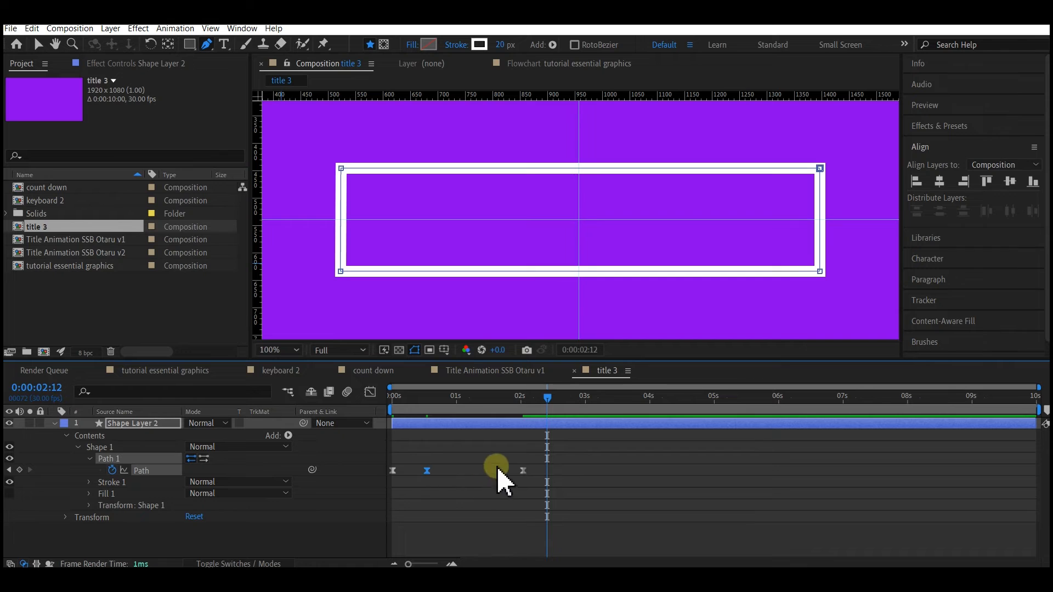
drag(524, 473, 471, 470)
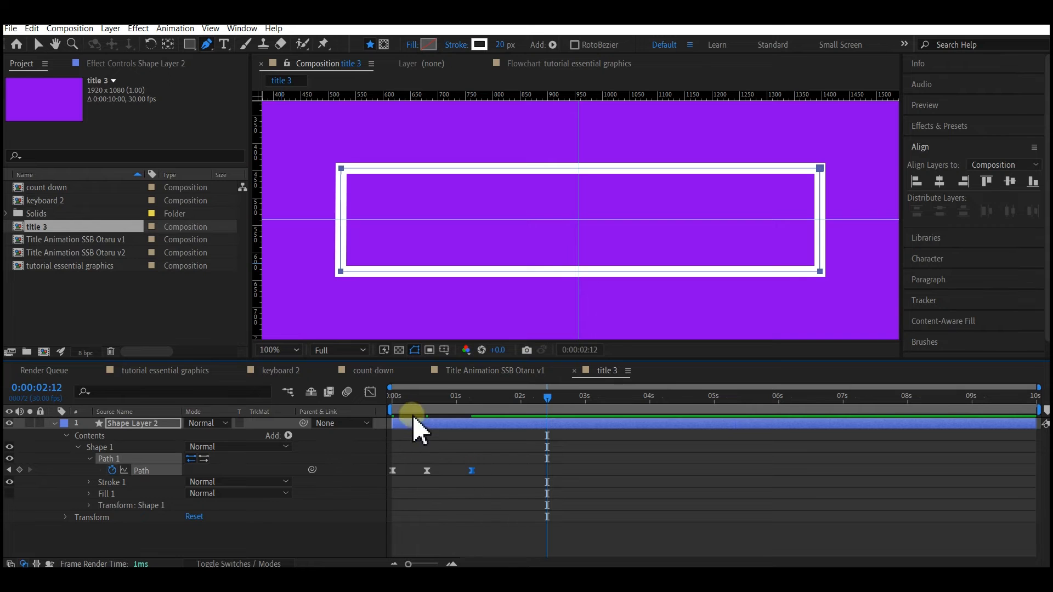
- In the Graph Editor, extend the incoming ease handles of the second and third Path keyframes so both speed curves peak early
click(370, 392)
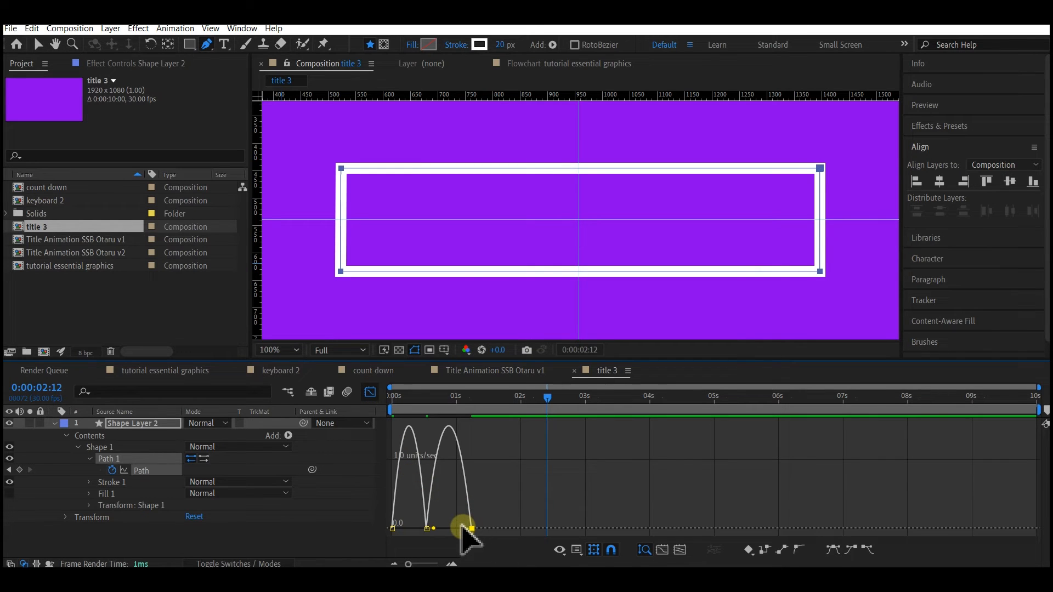
drag(463, 527, 427, 535)
key(v)
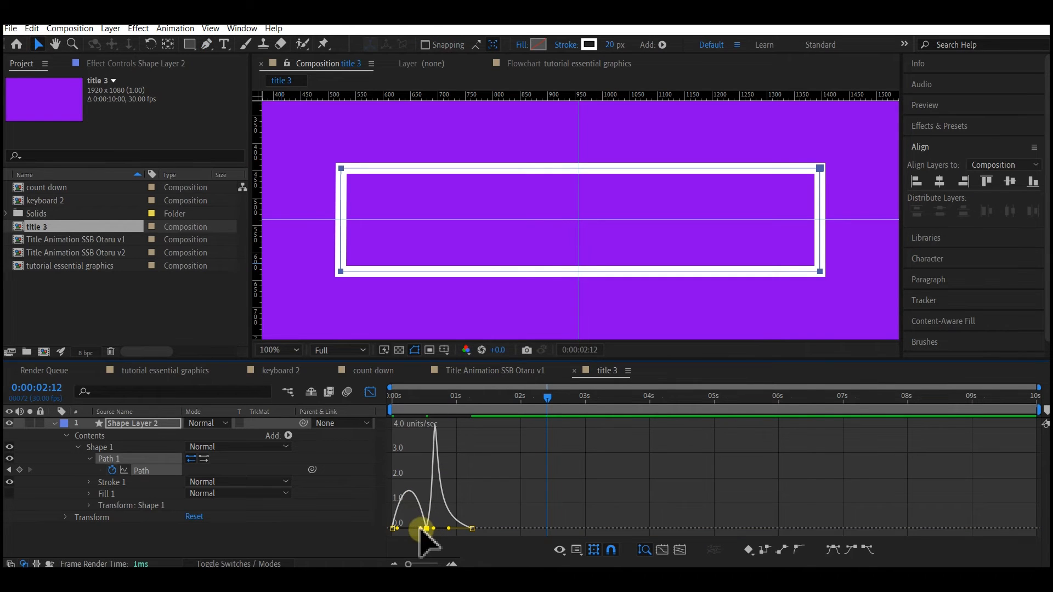
drag(420, 528, 400, 535)
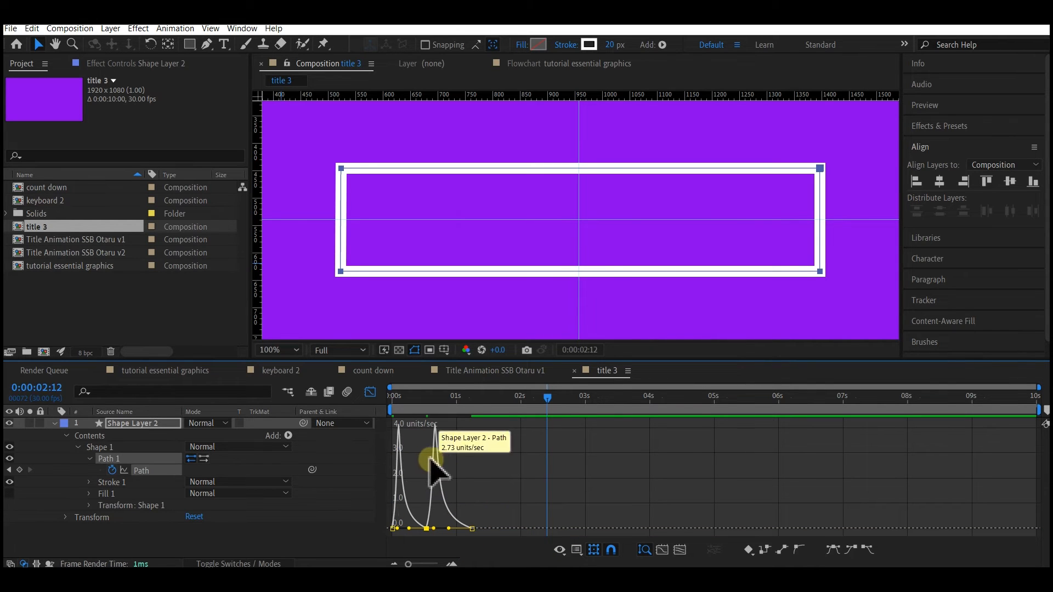
right_click(453, 454)
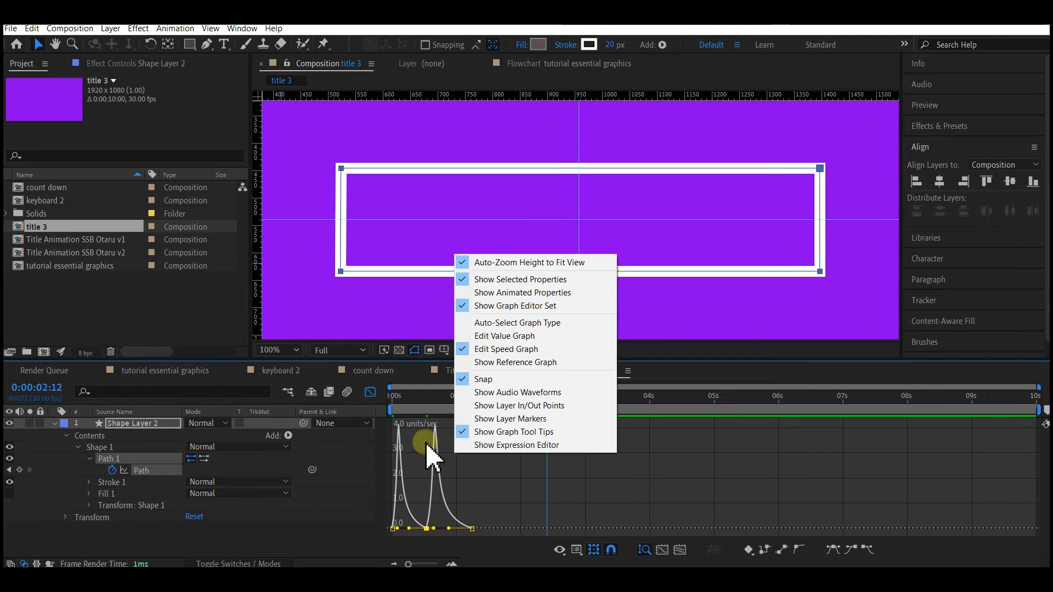
click(369, 392)
click(370, 392)
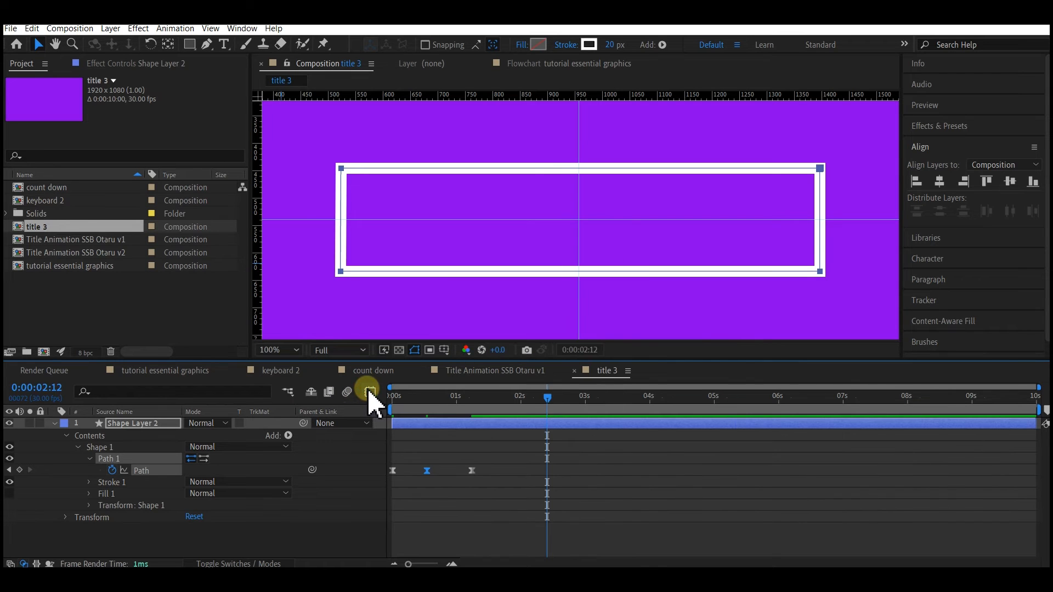
- Preview the box animation with the reshaped speed curves from the start
drag(426, 397, 372, 403)
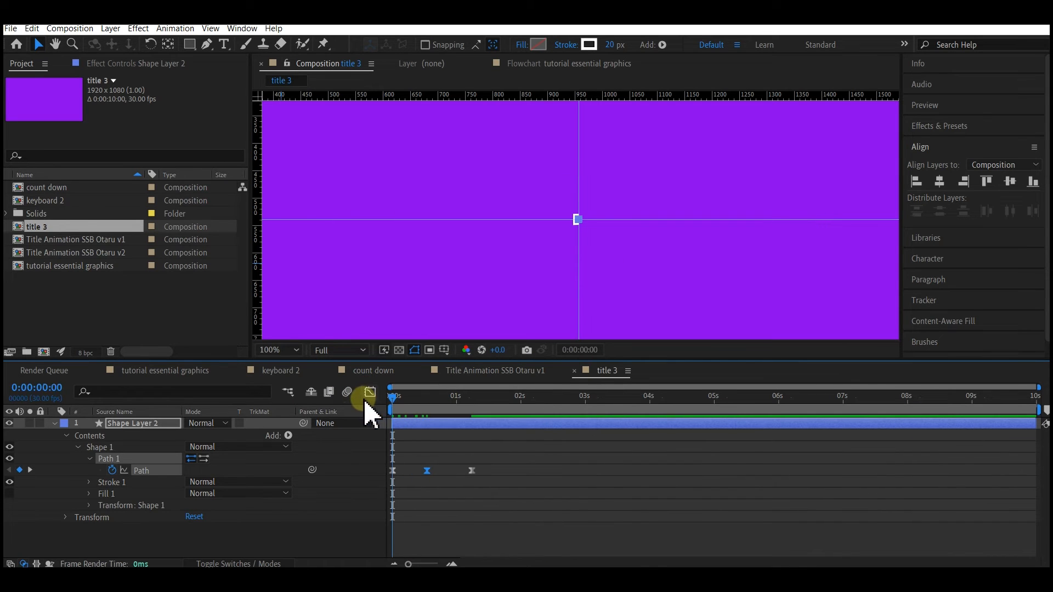
key(space)
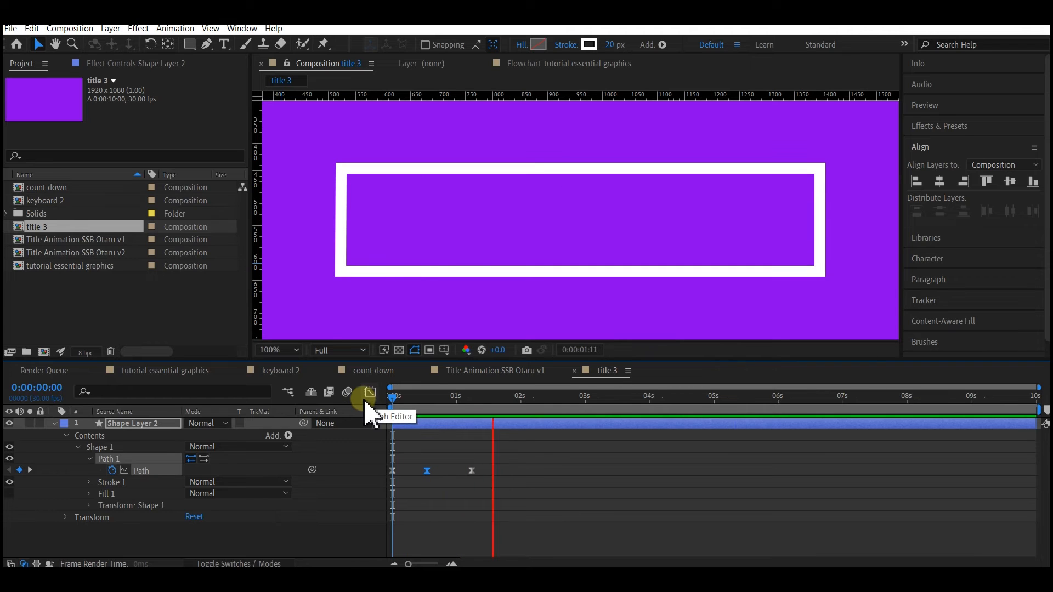
key(space)
- Stretch all three Path keyframes proportionally so the last one sits at about 2 seconds
click(570, 449)
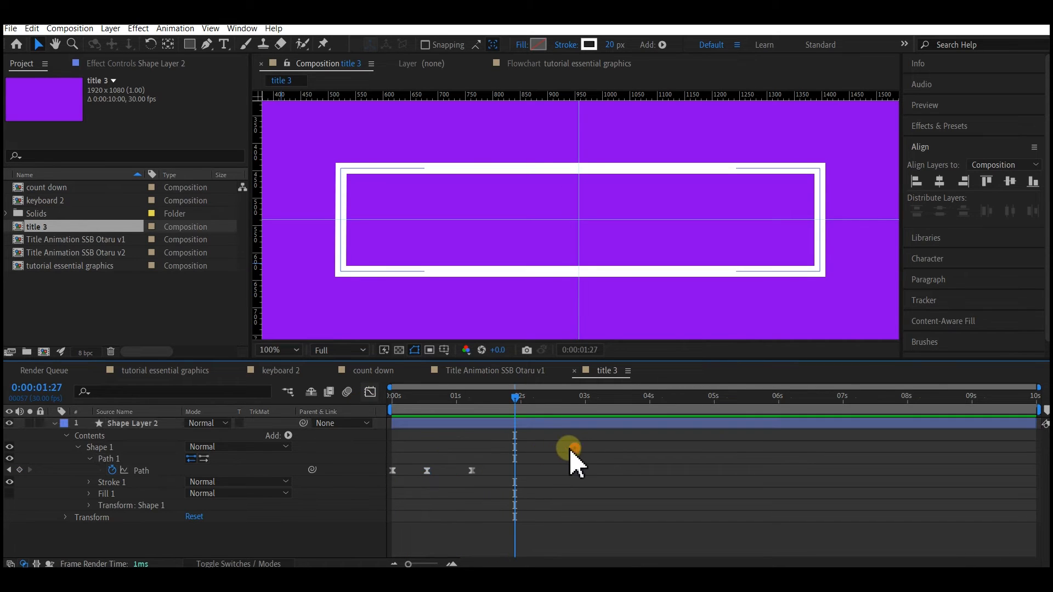
drag(571, 451, 387, 482)
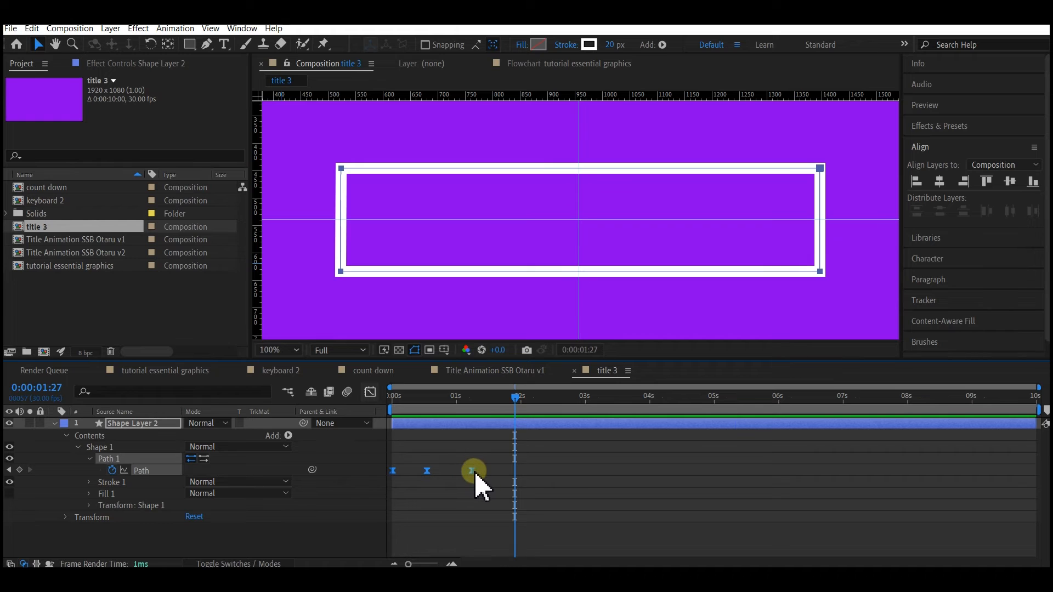
drag(475, 472, 522, 470)
- Play the retimed box animation from 0:00:00:00 to check its pace
drag(410, 396, 381, 408)
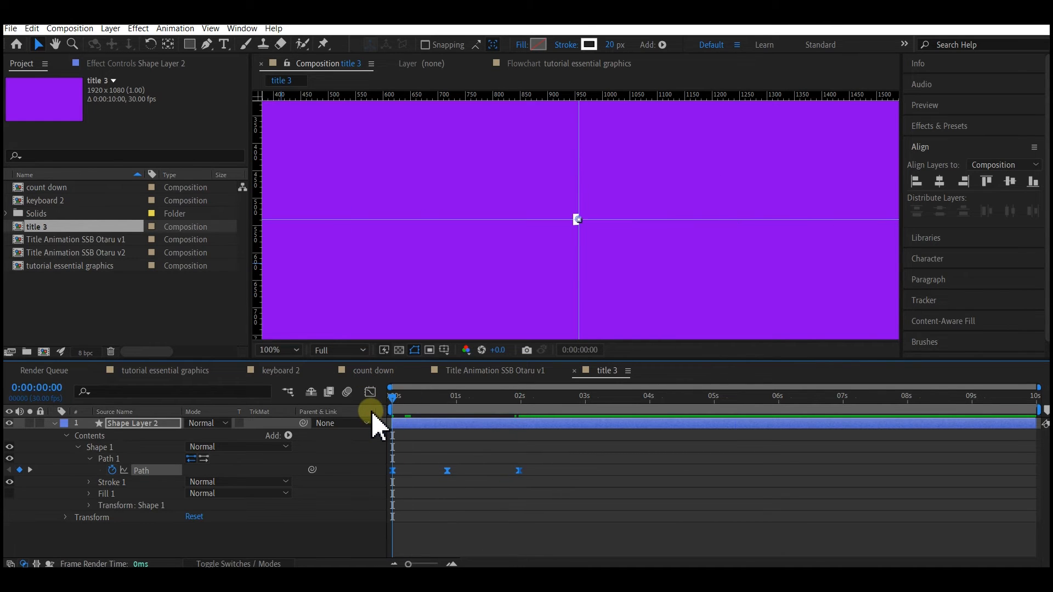
key(space)
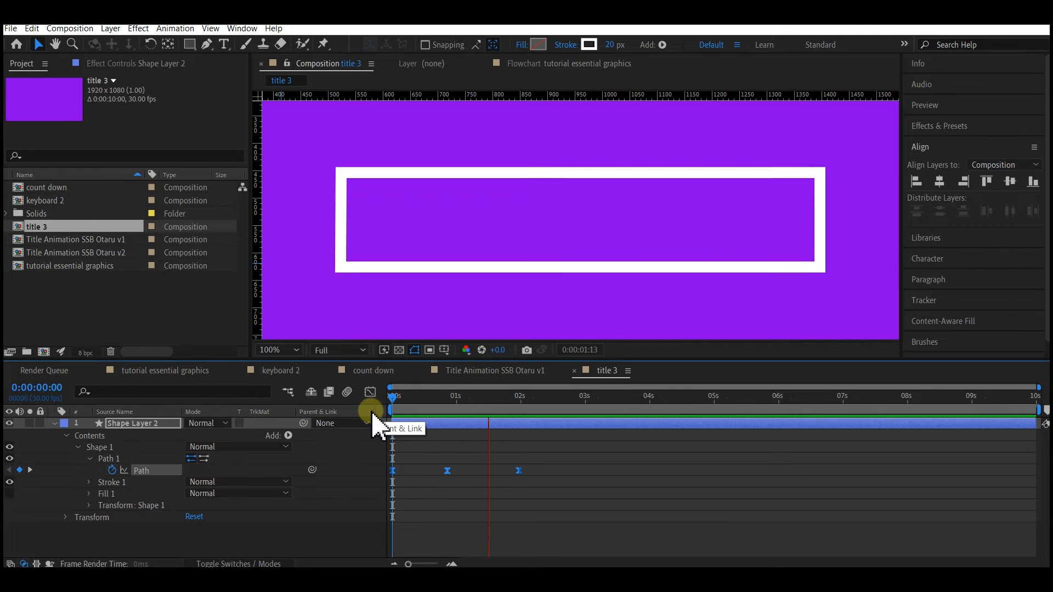
key(space)
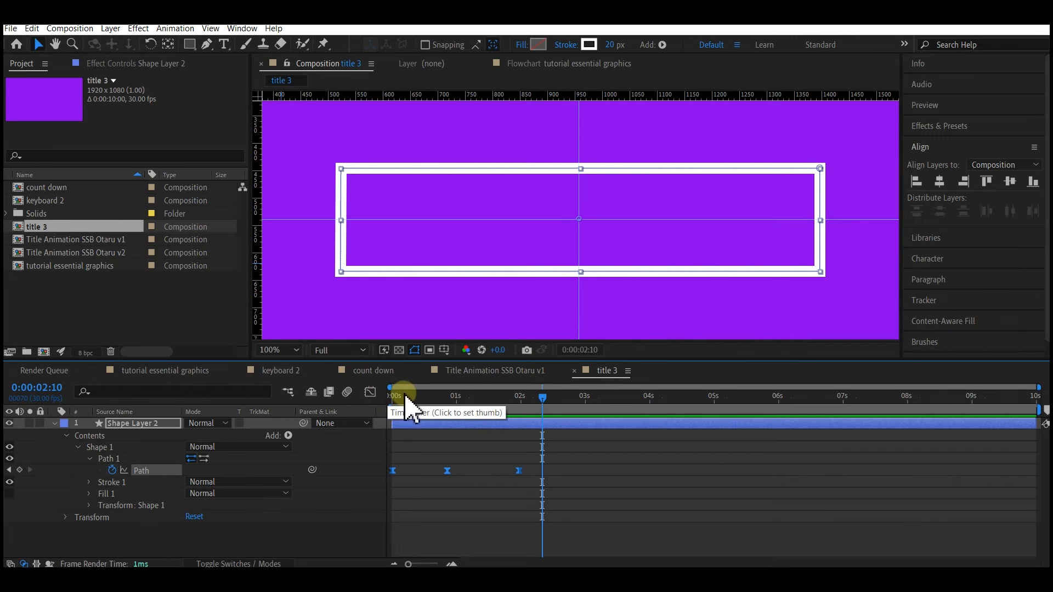
- Duplicate Shape Layer 2 and hide the original layer
click(54, 423)
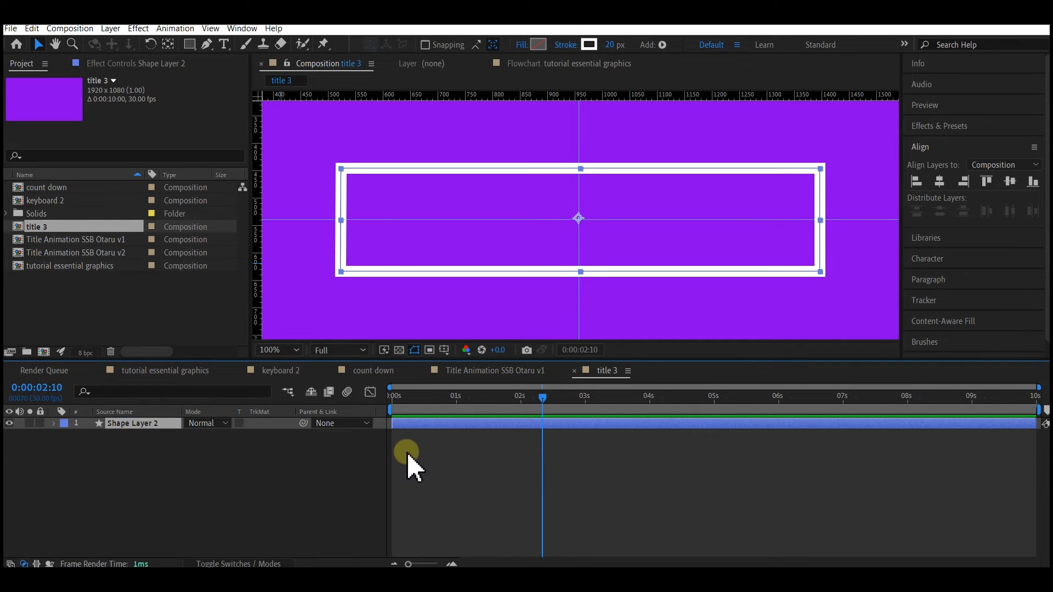
click(279, 350)
click(273, 108)
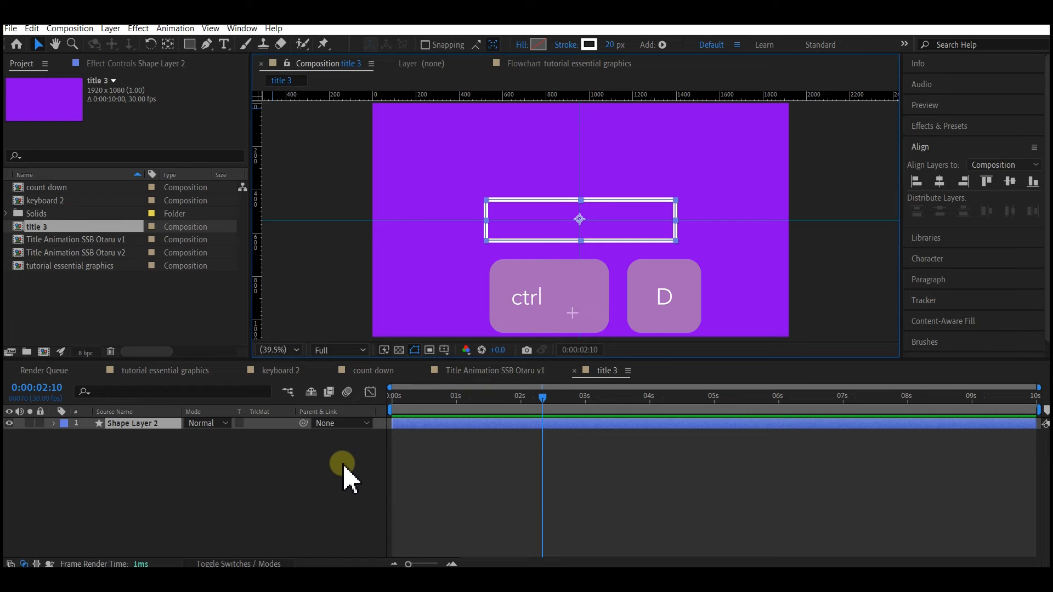
key(ctrl+d)
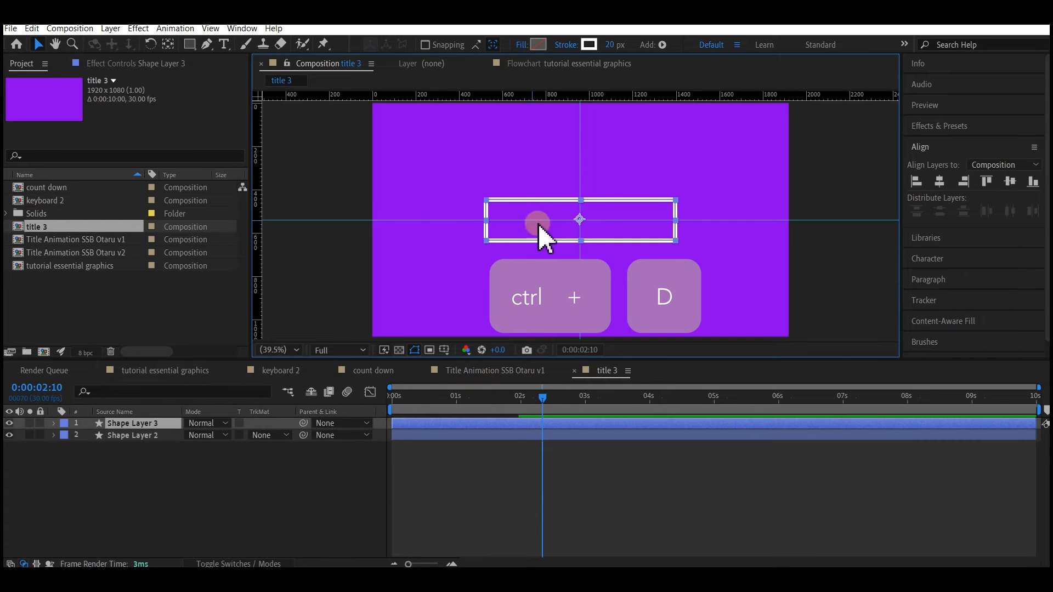
click(130, 436)
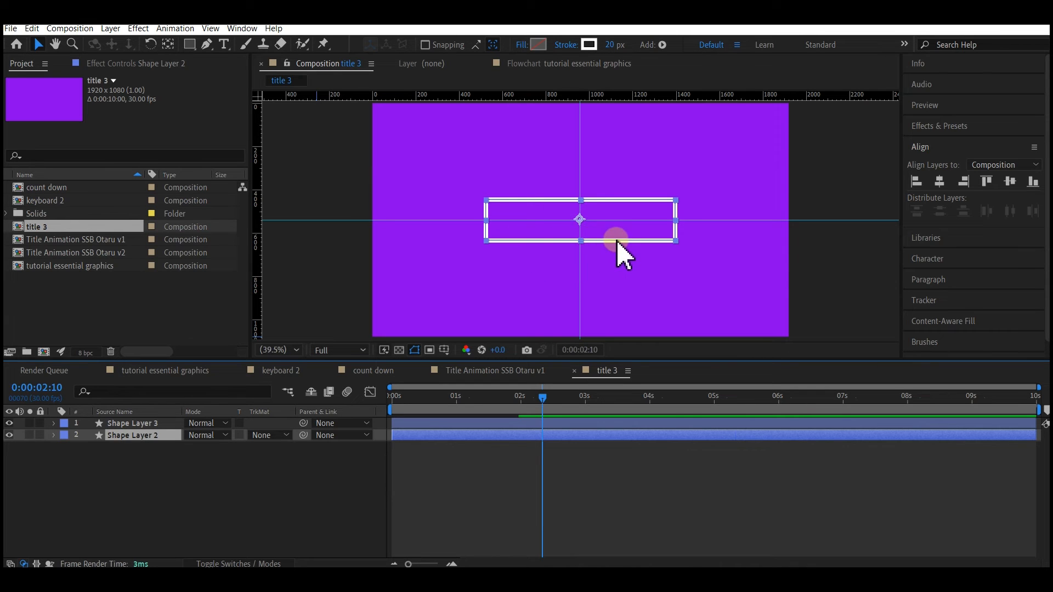
click(9, 435)
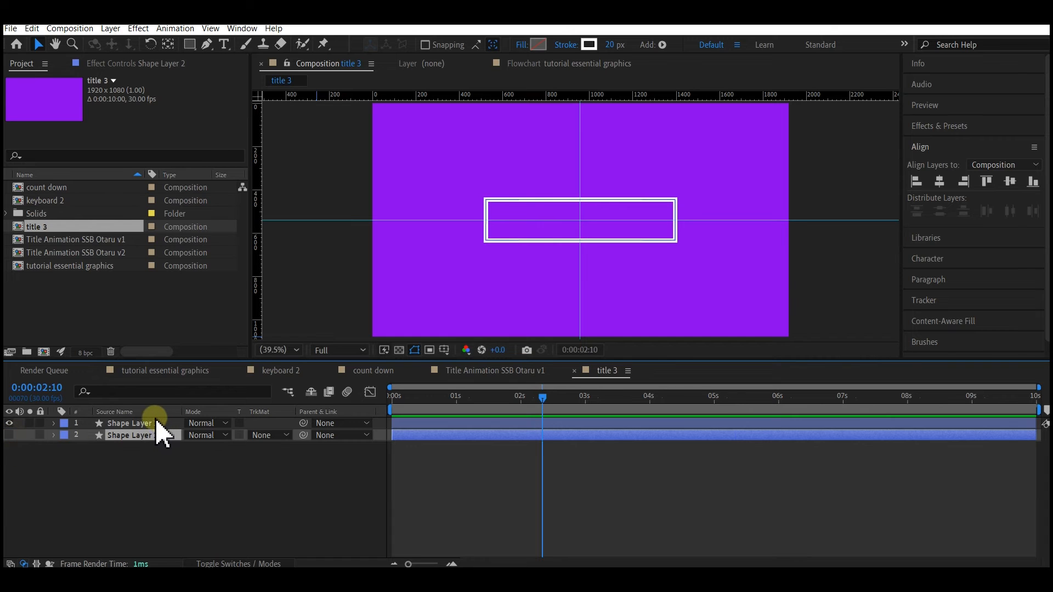
- Preview the duplicated Shape Layer 3 box animation from 0:00:00:00
click(147, 425)
click(329, 393)
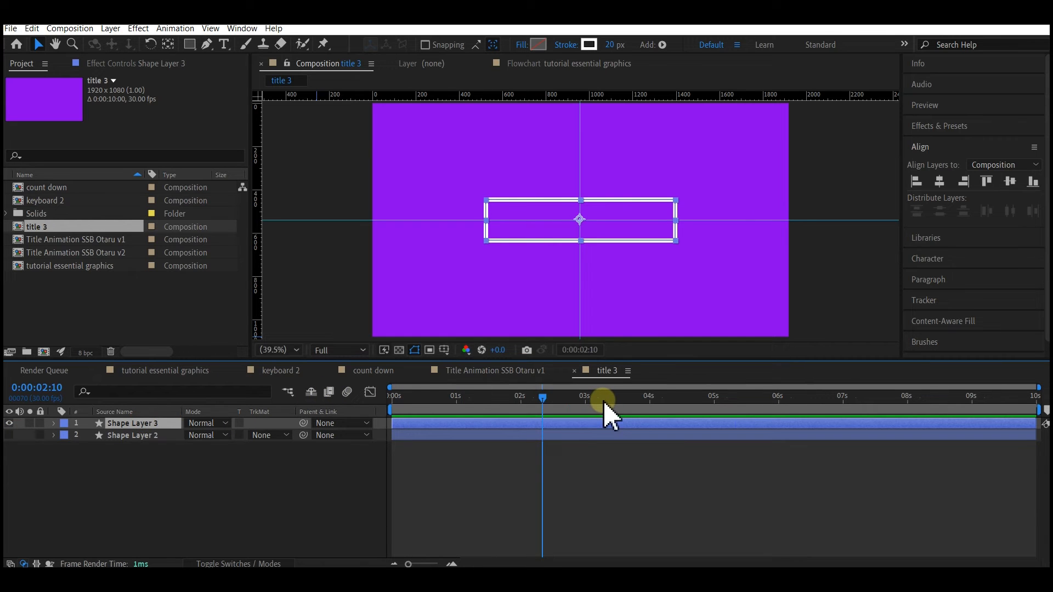
click(586, 397)
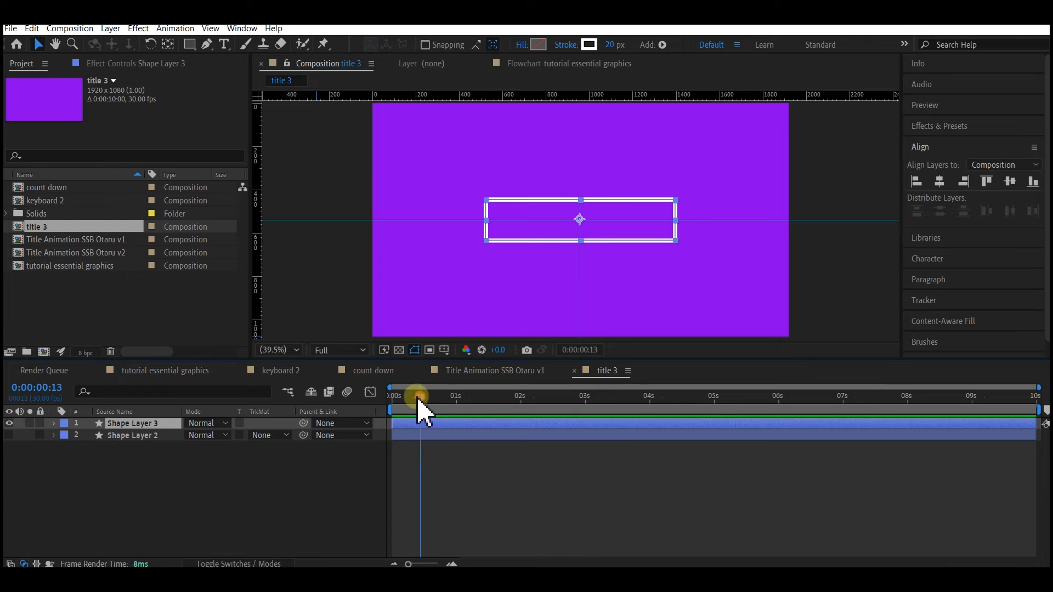
drag(418, 398, 387, 391)
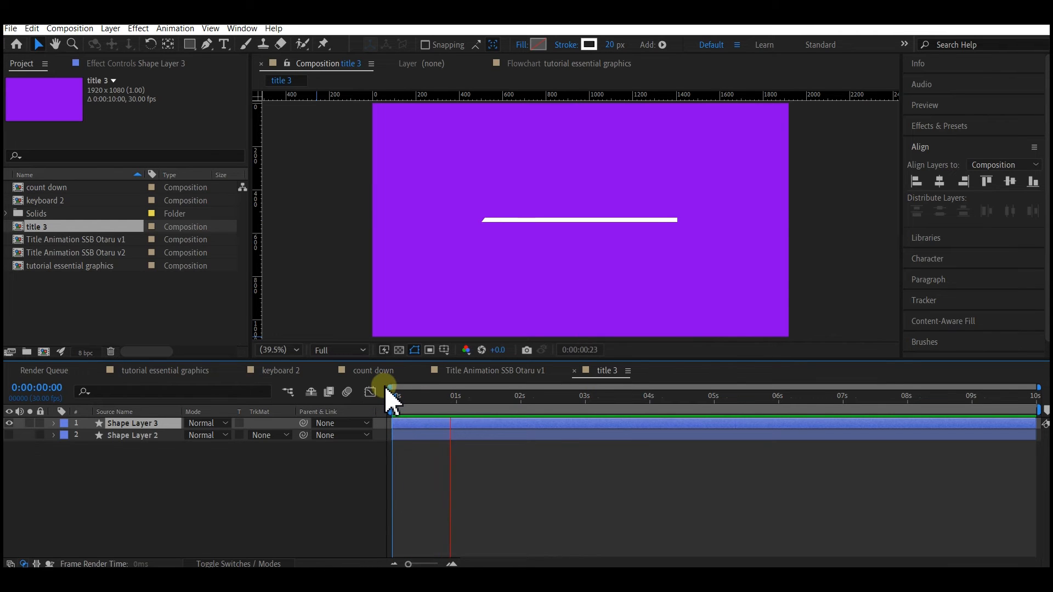
key(space)
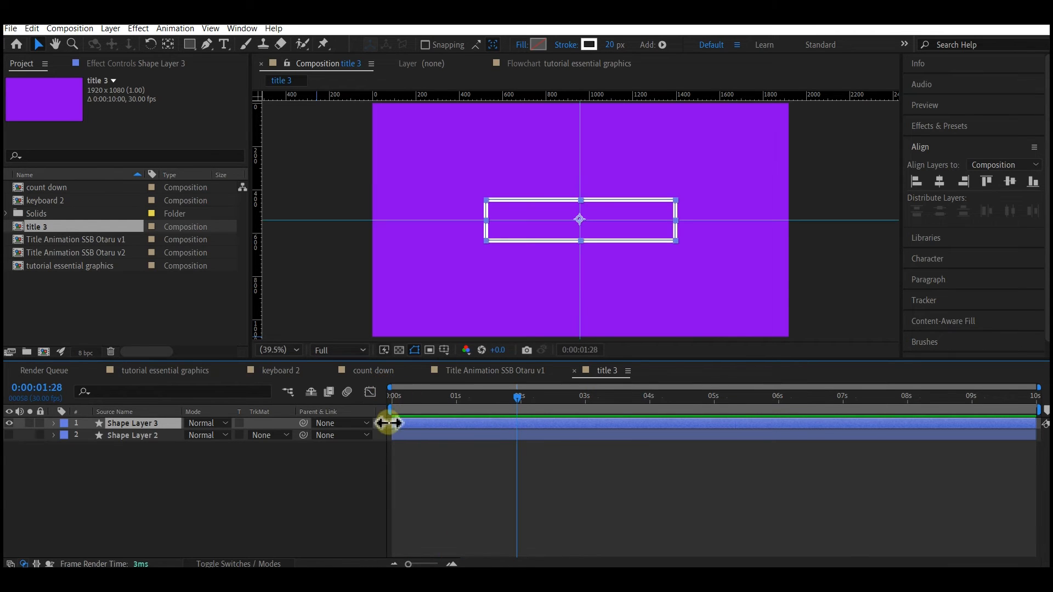
- Add Opacity keyframes to Shape Layer 3 at 0:00:00:02 and 0:00:00:00, both at 100%
click(392, 397)
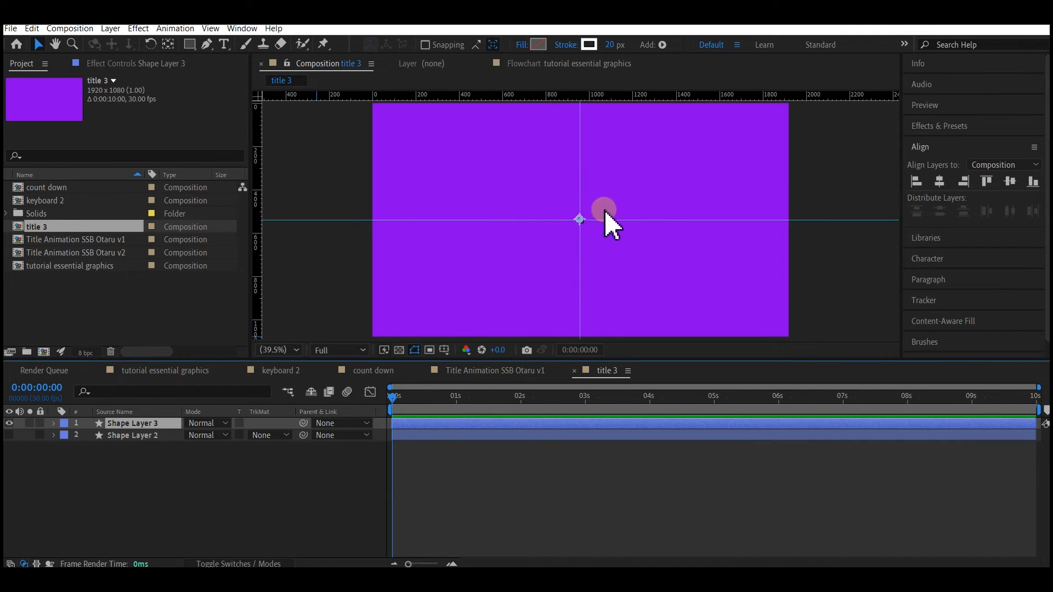
click(400, 396)
drag(401, 397, 397, 397)
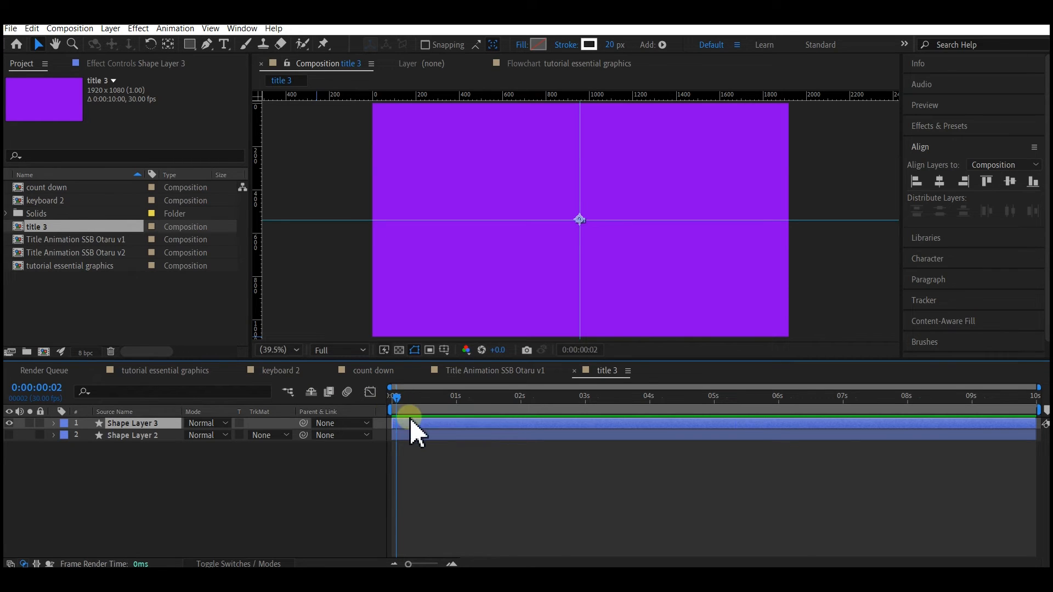
key(t)
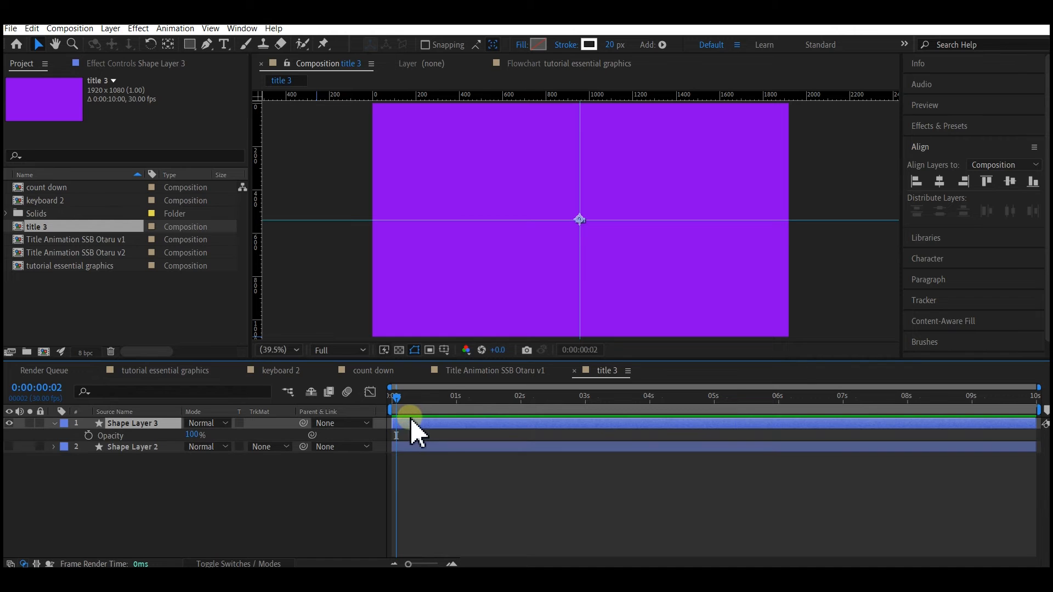
click(88, 435)
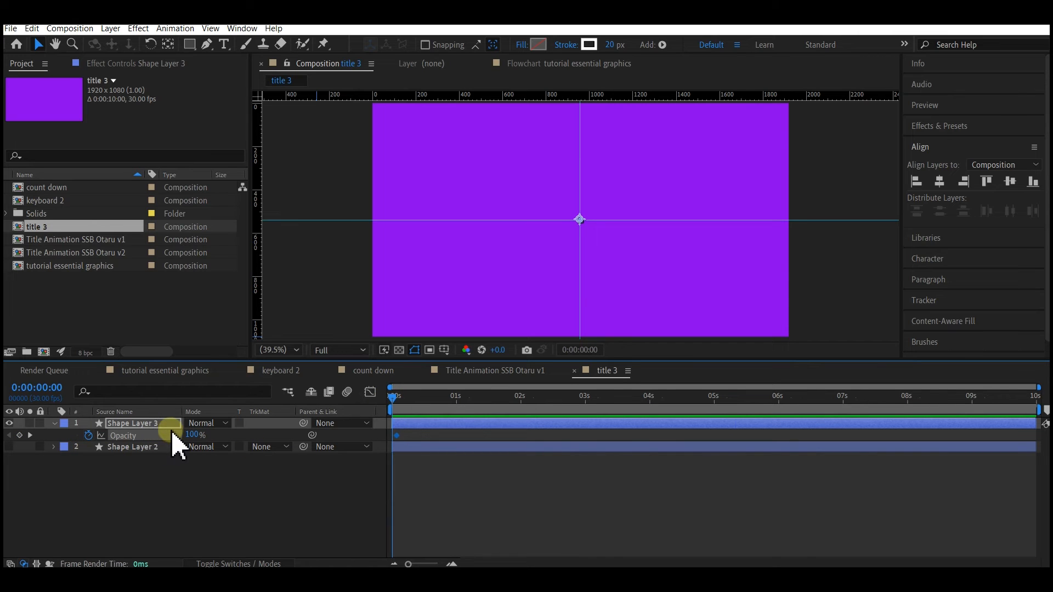
click(193, 435)
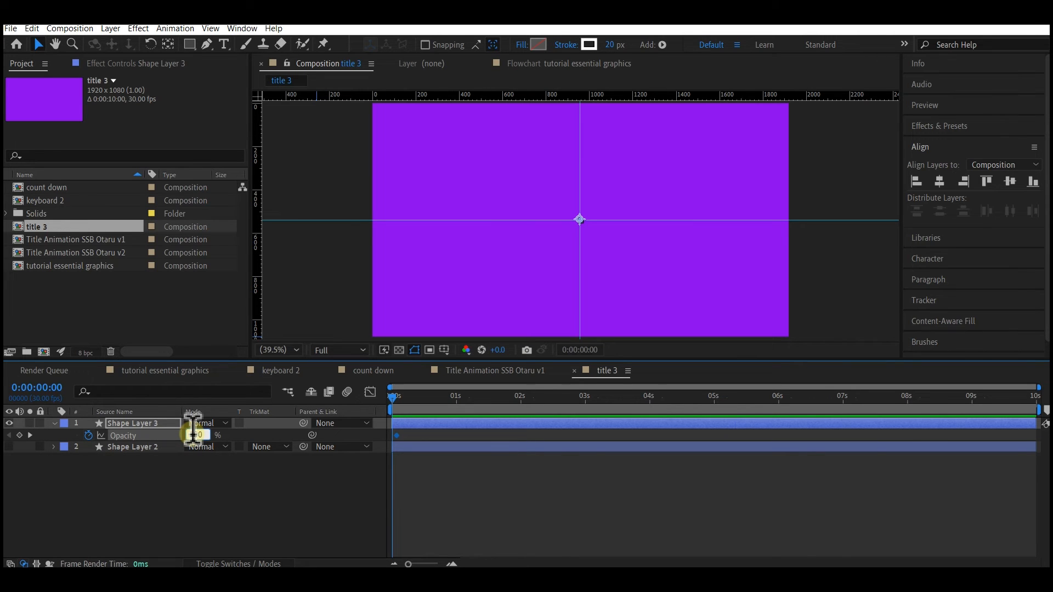
key(Return)
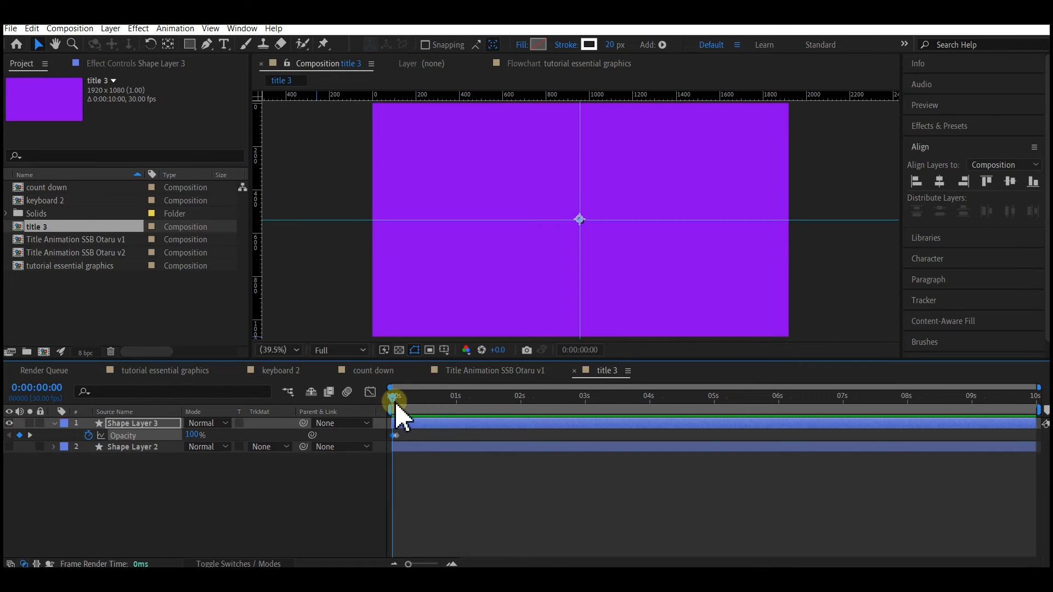
- Create a new text layer reading "Motion Titles"
click(152, 493)
right_click(162, 500)
mouse_move(192, 357)
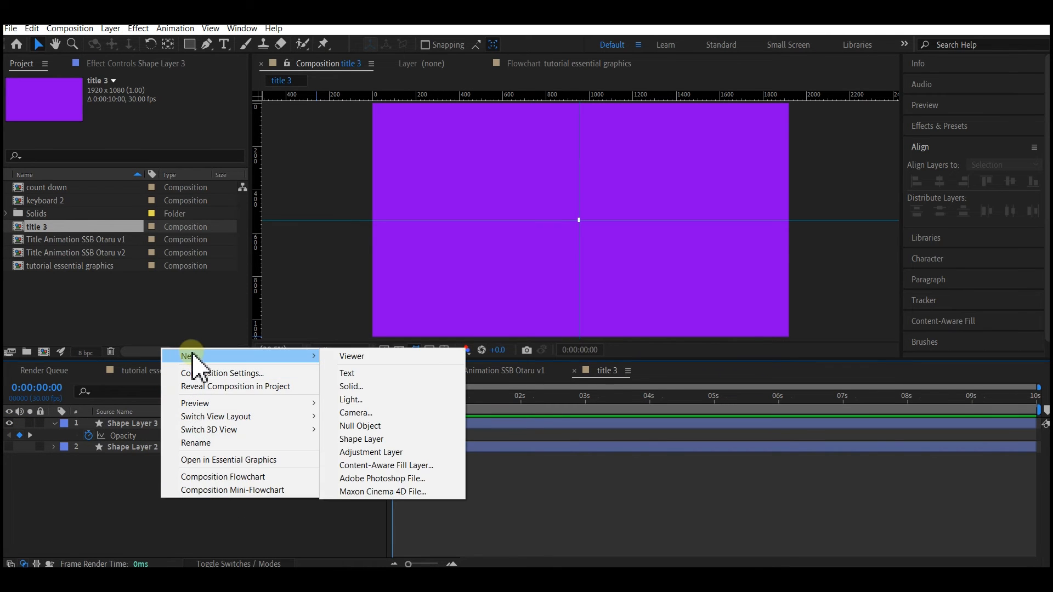
click(350, 374)
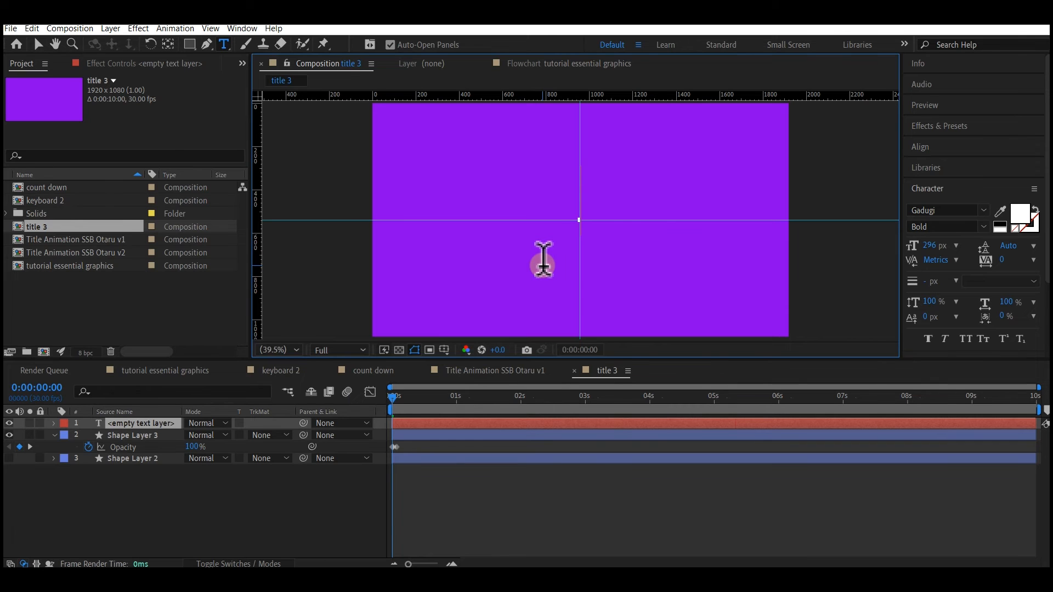
text(Motion )
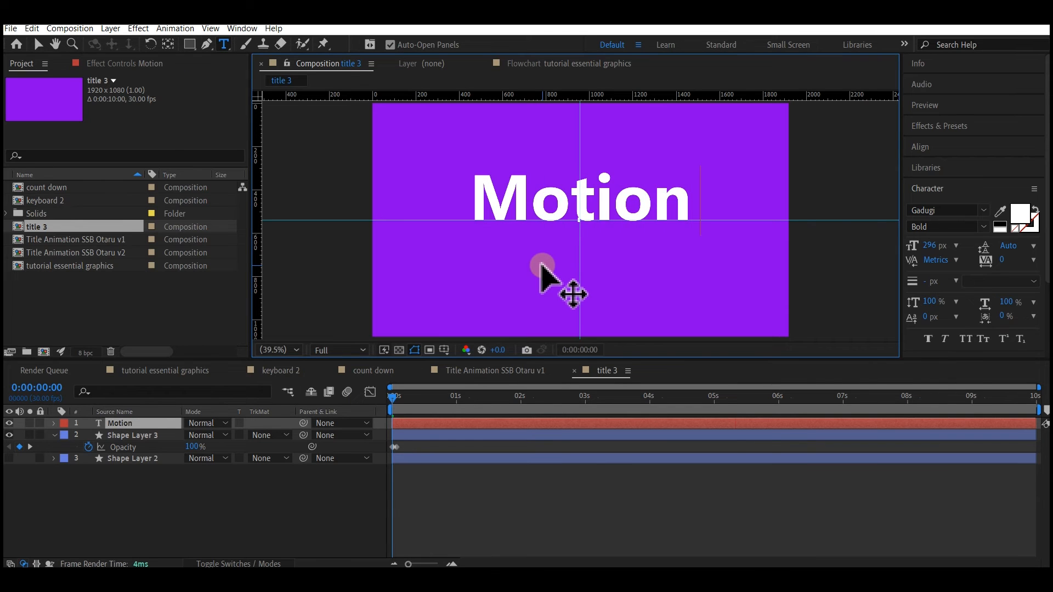
text(Titles)
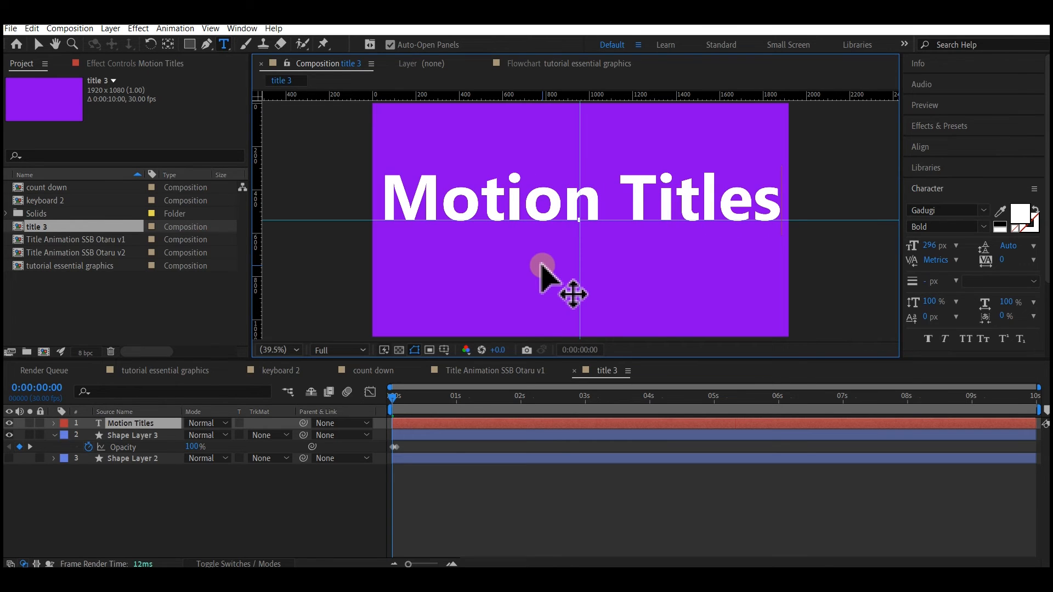
- Reduce the Motion Titles font size until the text fits inside the white box, checking at 0:00:03:17
click(41, 91)
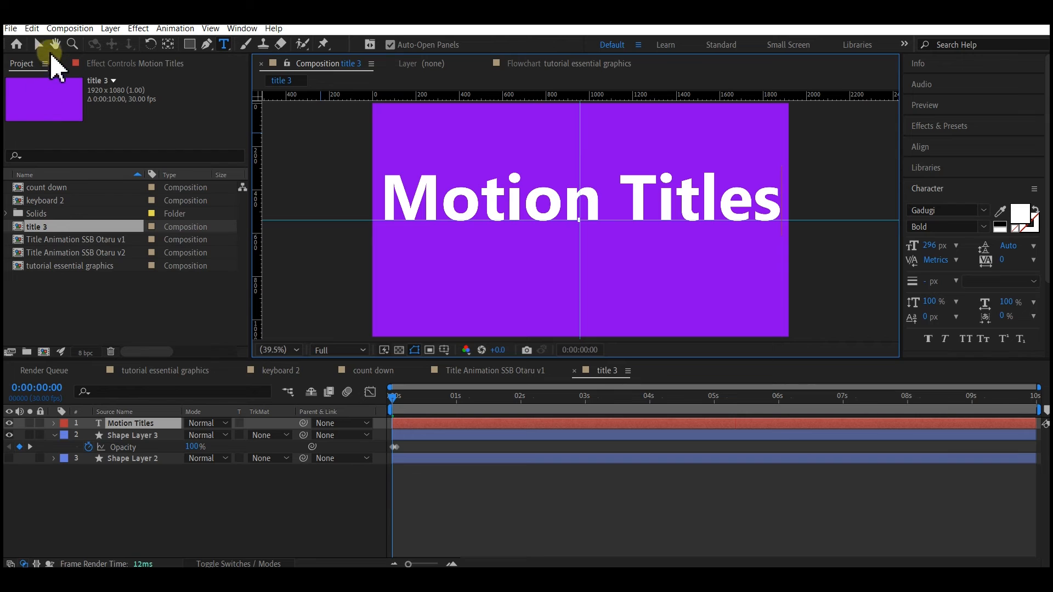
click(39, 45)
click(543, 204)
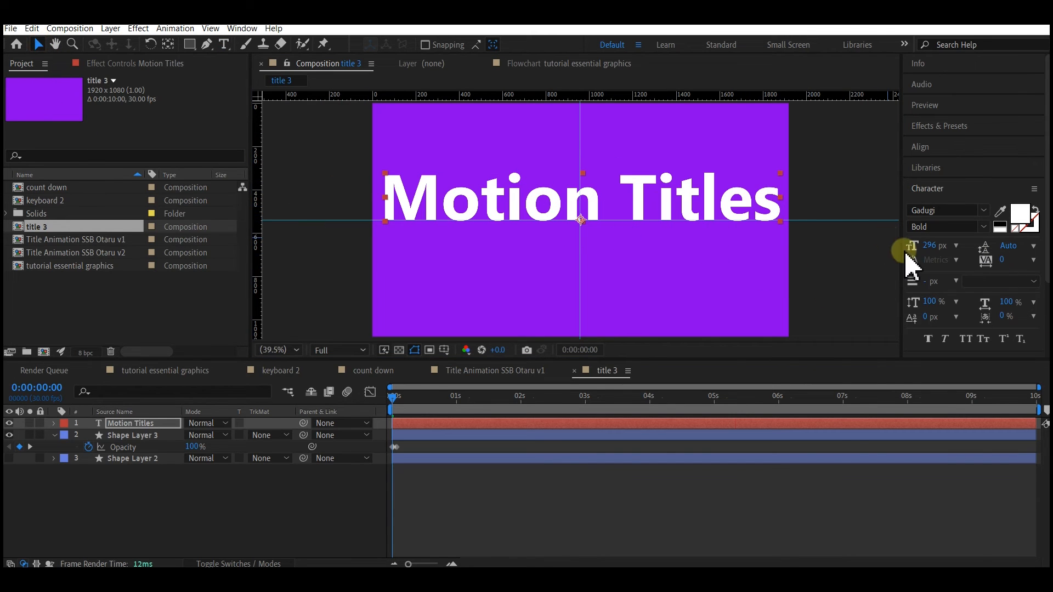
click(621, 404)
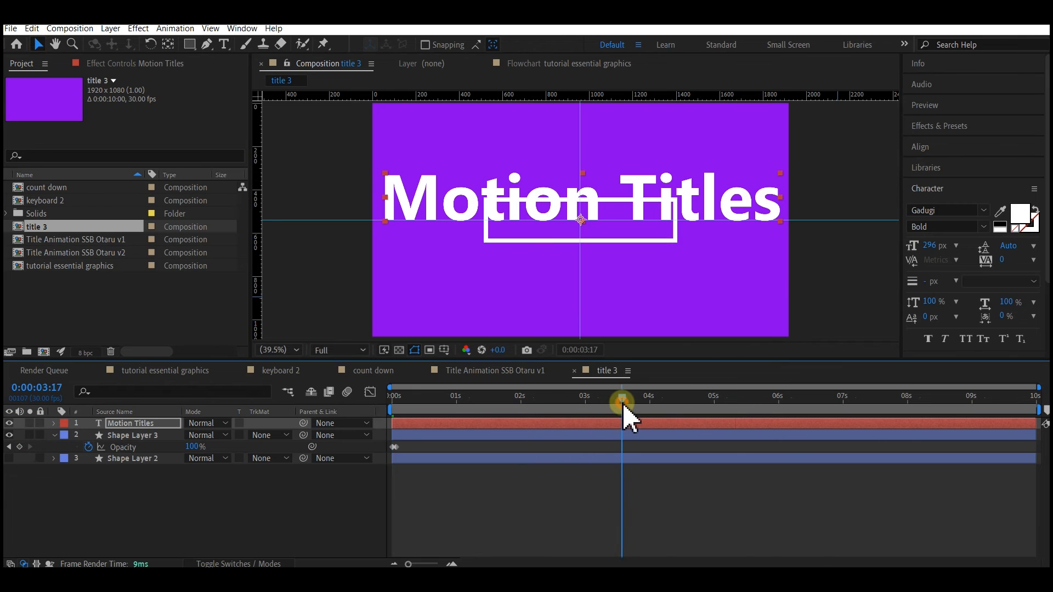
mouse_move(938, 256)
mouse_down()
mouse_move(914, 247)
mouse_move(866, 253)
mouse_move(931, 246)
mouse_up()
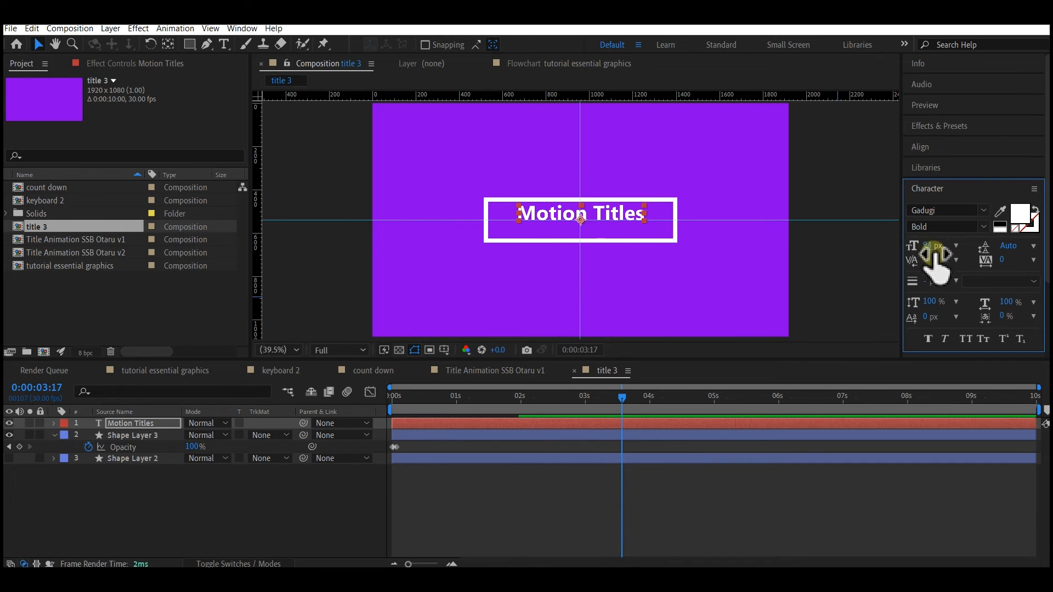
- Center the Motion Titles text horizontally and vertically in the composition
click(920, 147)
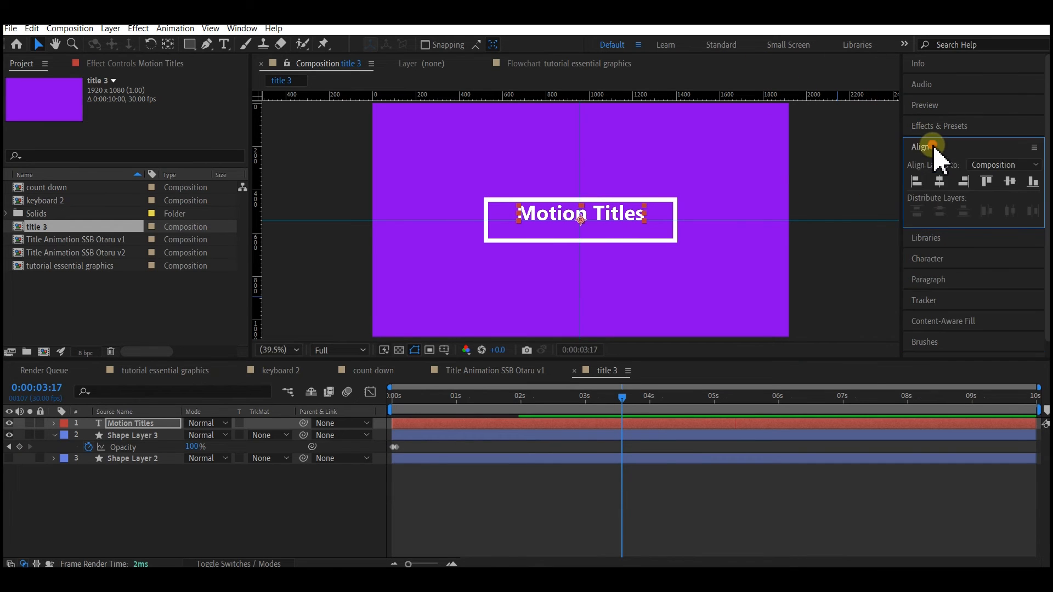
click(940, 182)
click(1010, 182)
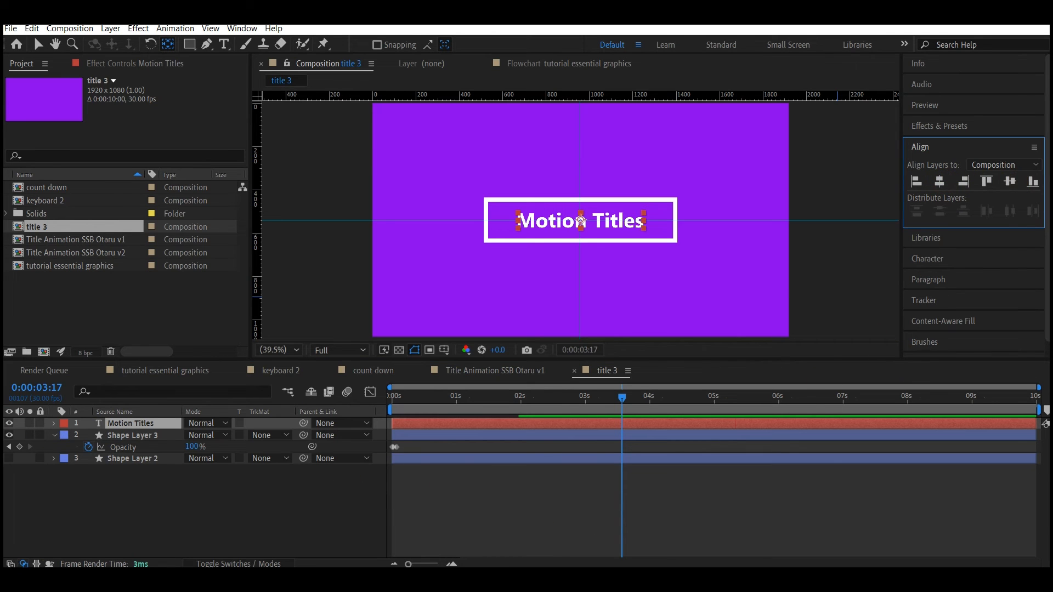
- At 0:00:02:02, make Shape Layer 2 visible again and move it above the Motion Titles layer
click(138, 424)
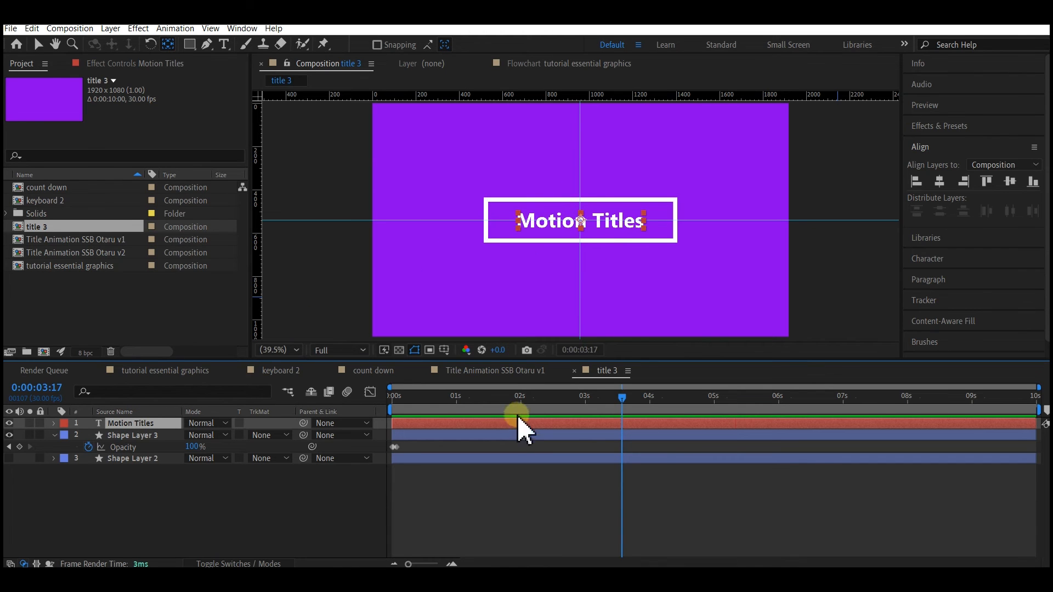
drag(397, 398, 524, 392)
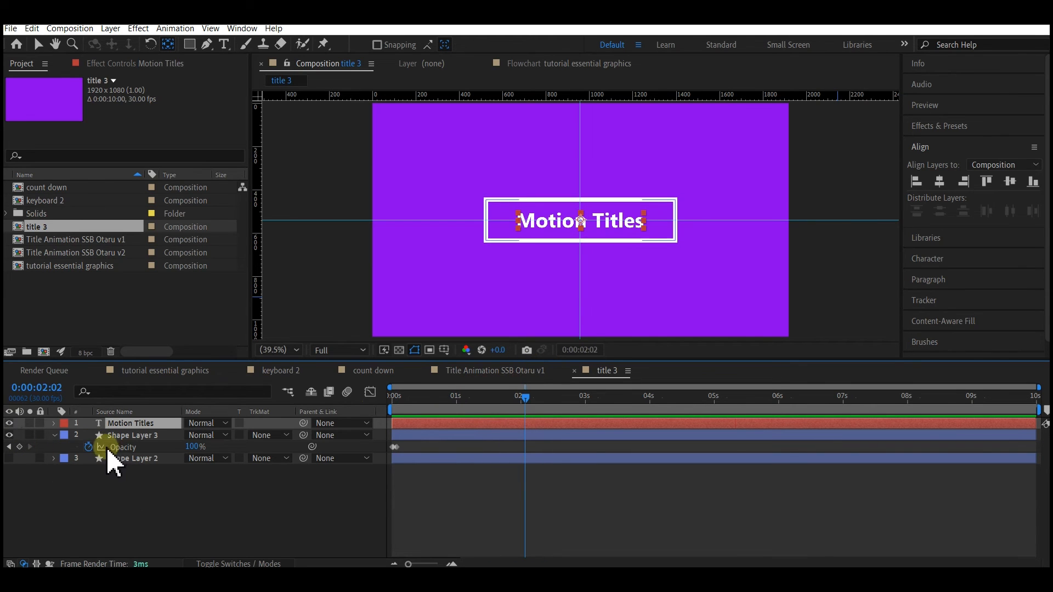
click(125, 436)
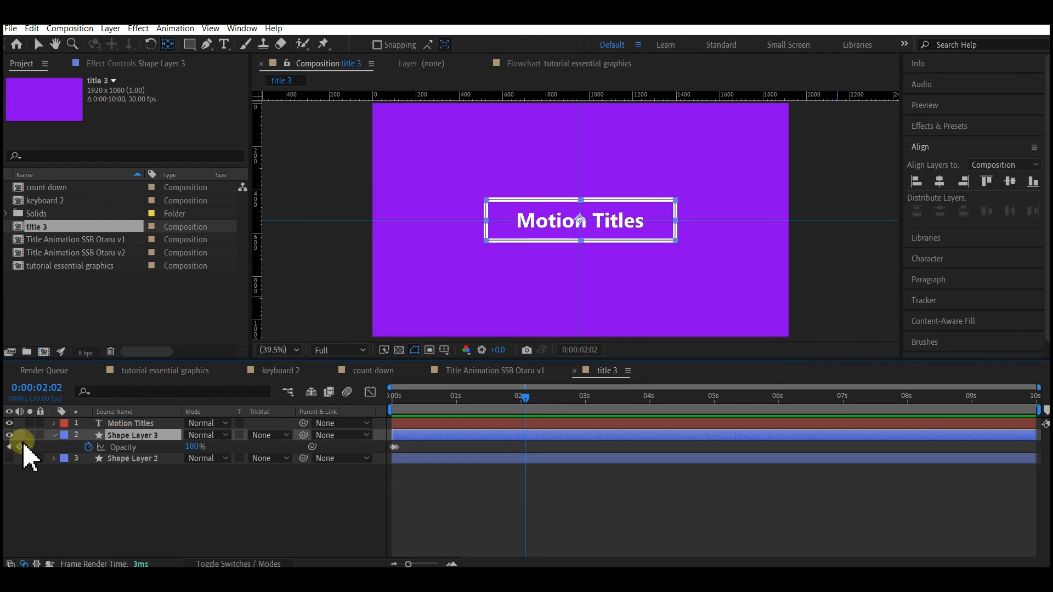
click(111, 460)
click(10, 460)
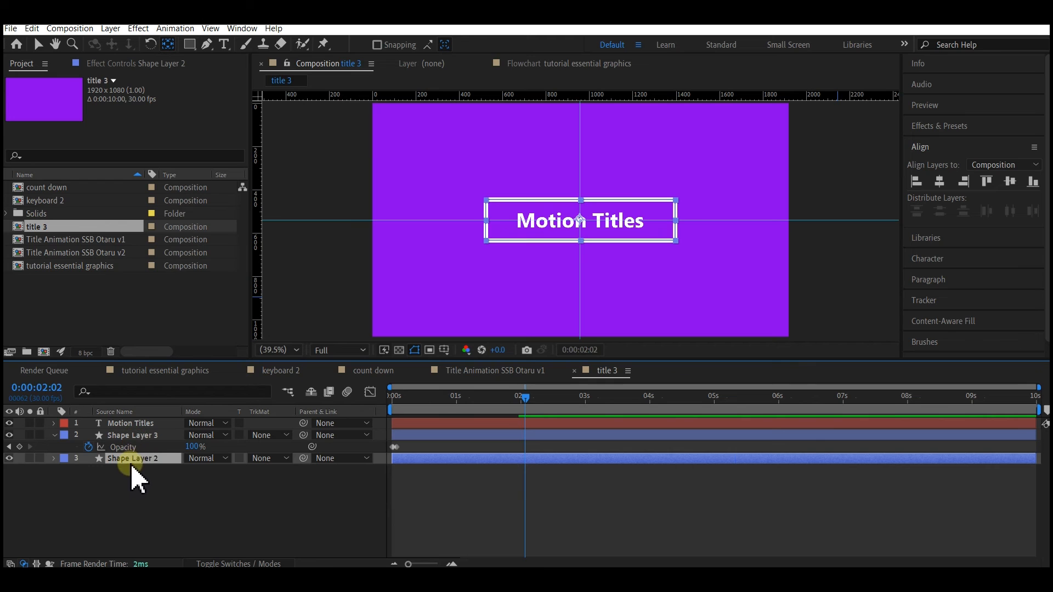
drag(133, 463, 183, 430)
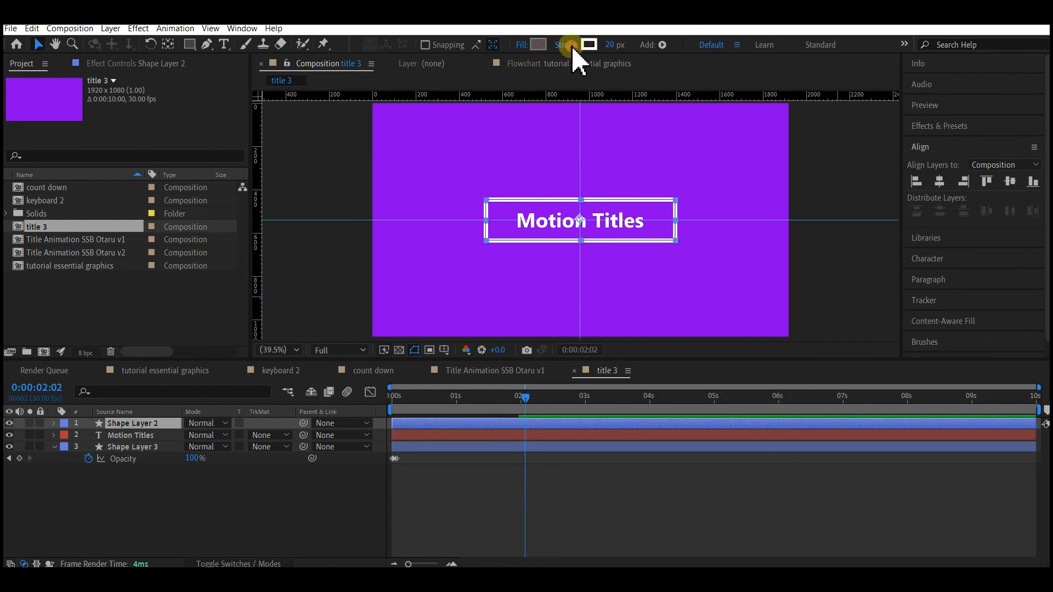
- Set Shape Layer 2's stroke to None and its fill to solid blue 0030D2
click(569, 45)
click(457, 256)
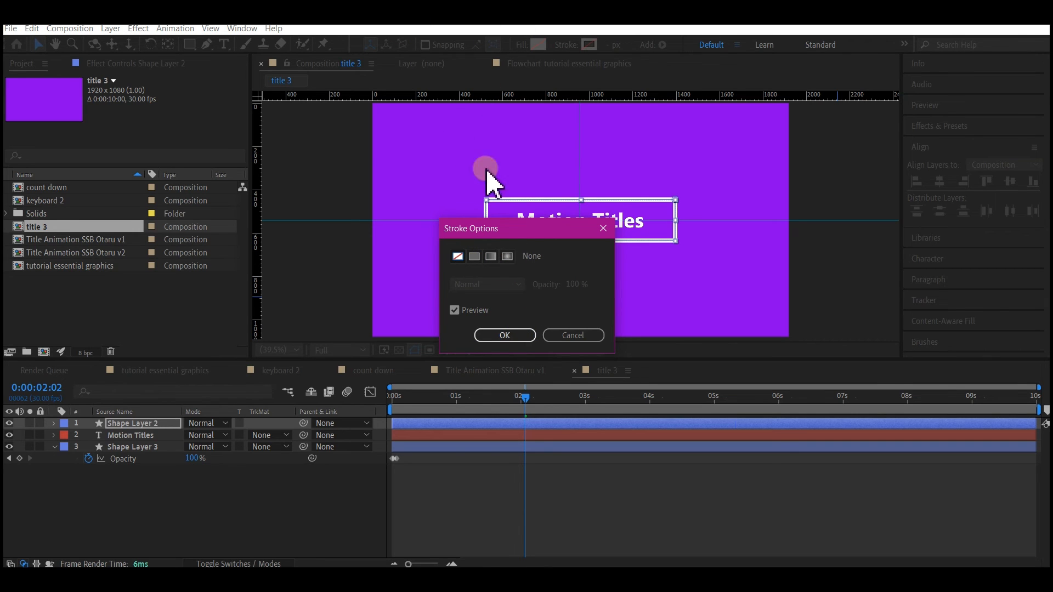
click(517, 335)
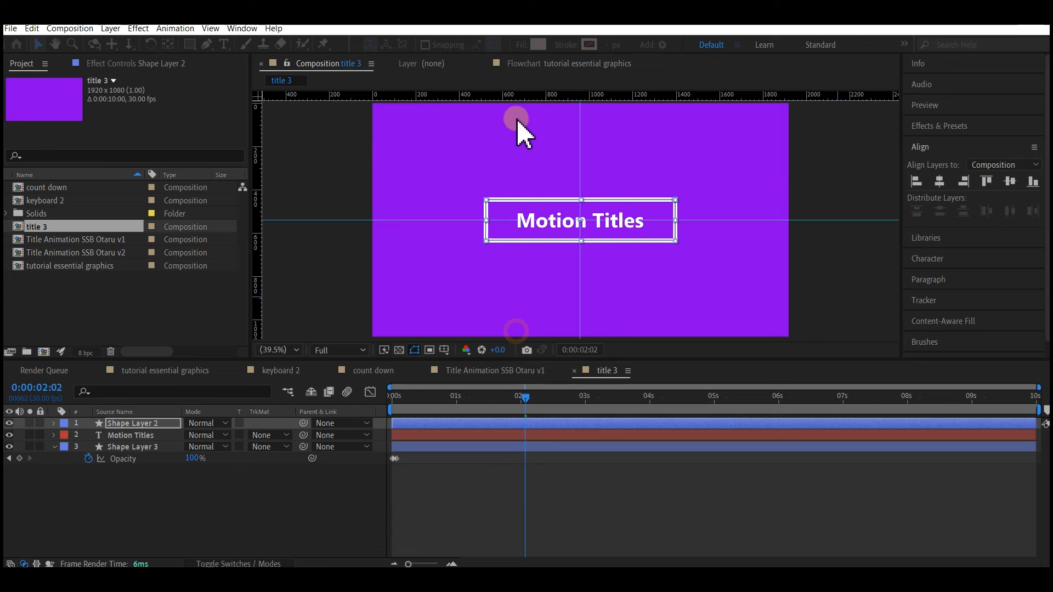
click(538, 44)
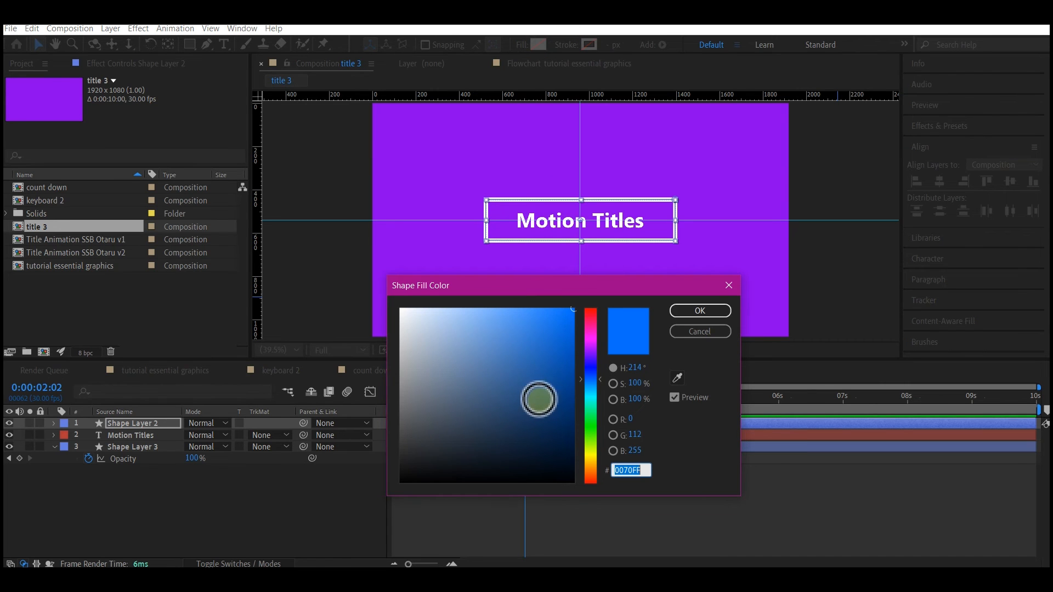
drag(553, 375, 572, 340)
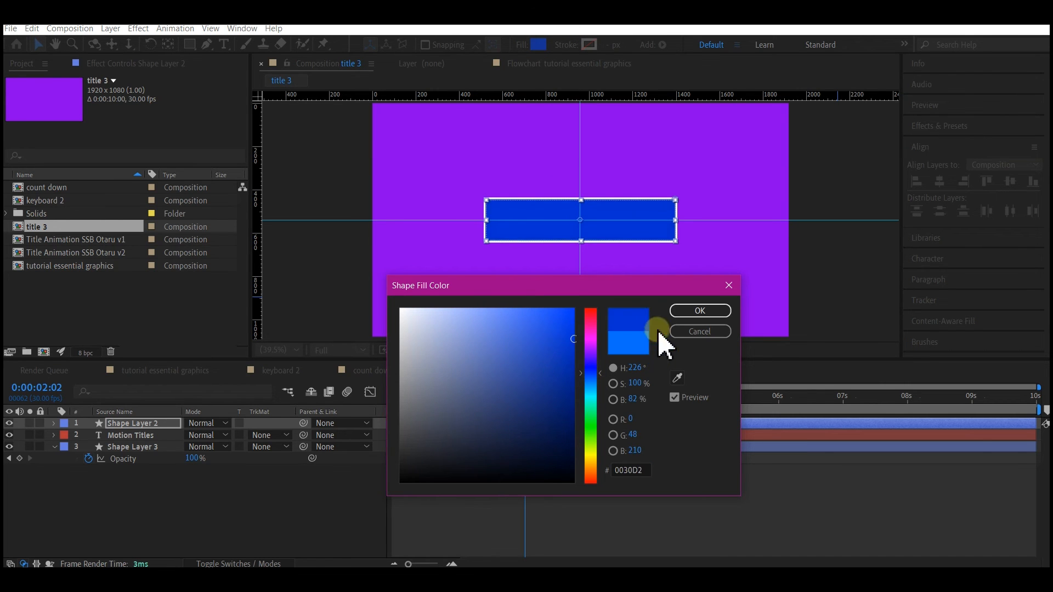
click(718, 310)
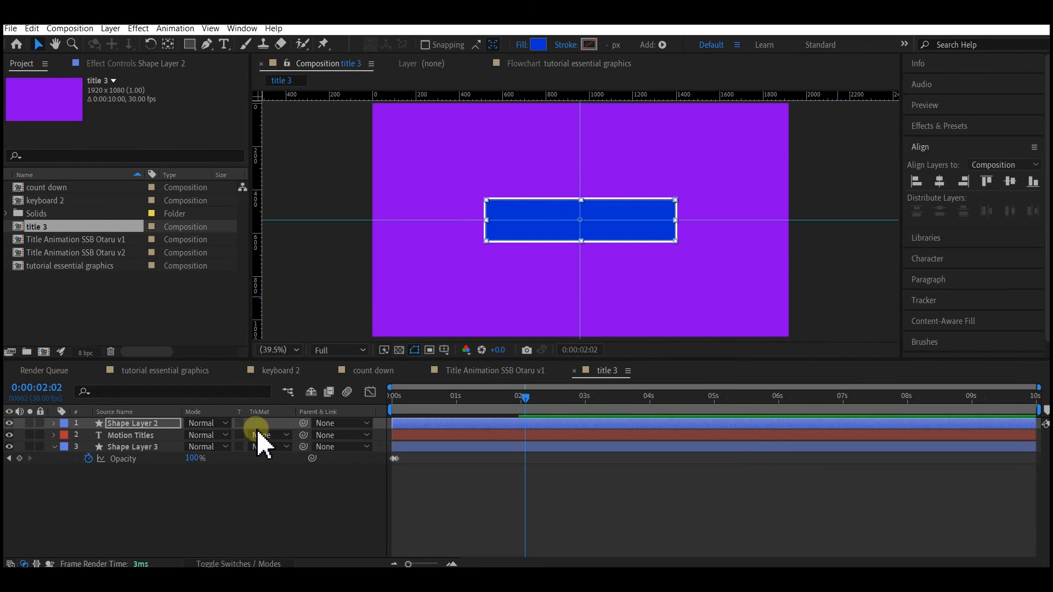
- Set the Motion Titles layer's track matte to Alpha Matte "Shape Layer 2"
click(264, 434)
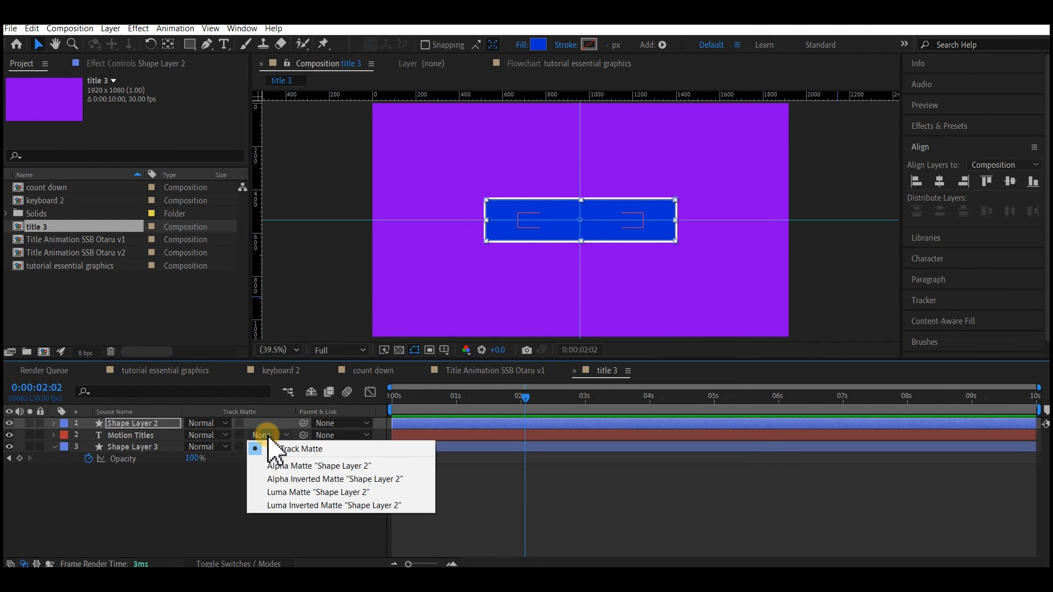
click(279, 467)
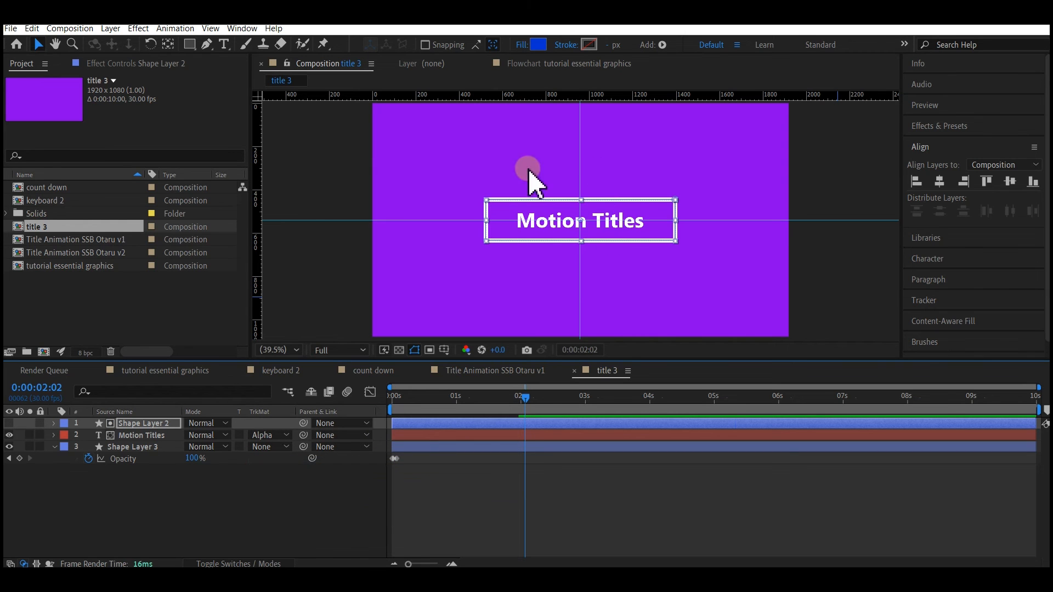
- End the work area at 0:00:03:00 and preview the title animation from the start
click(585, 394)
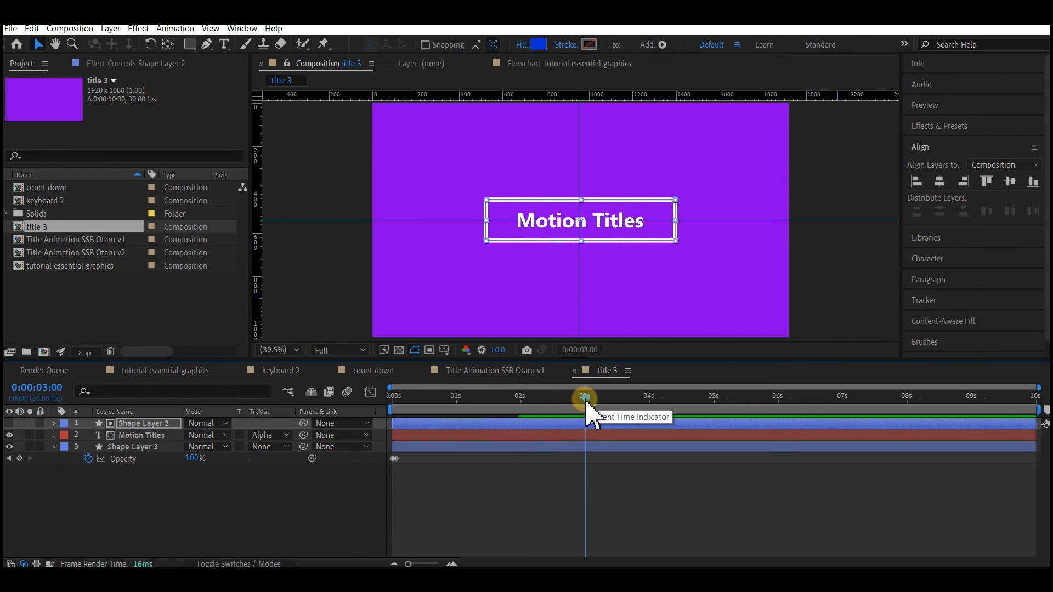
key(n)
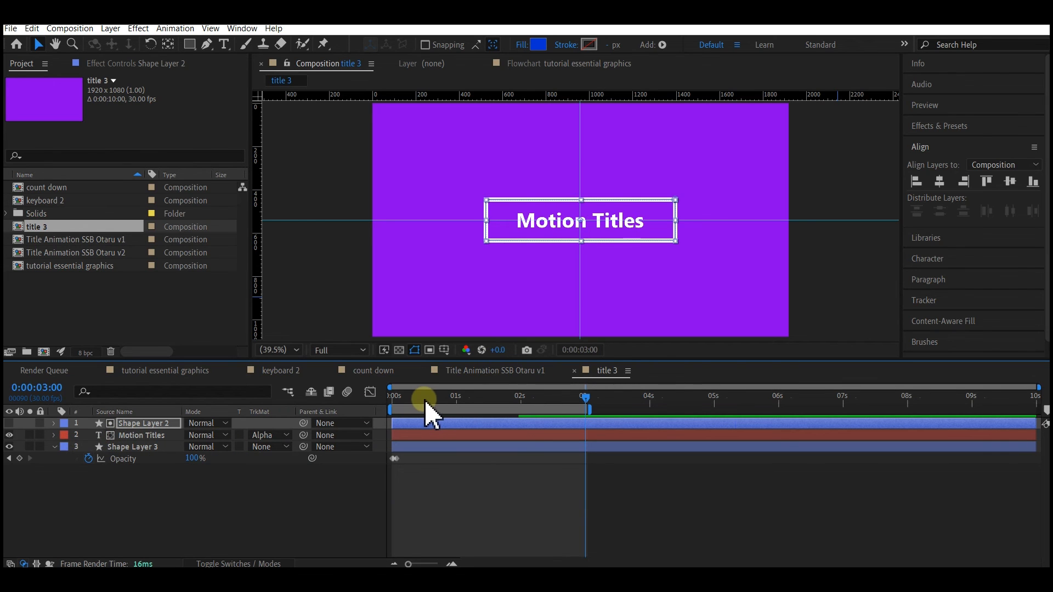
drag(415, 403, 392, 412)
key(space)
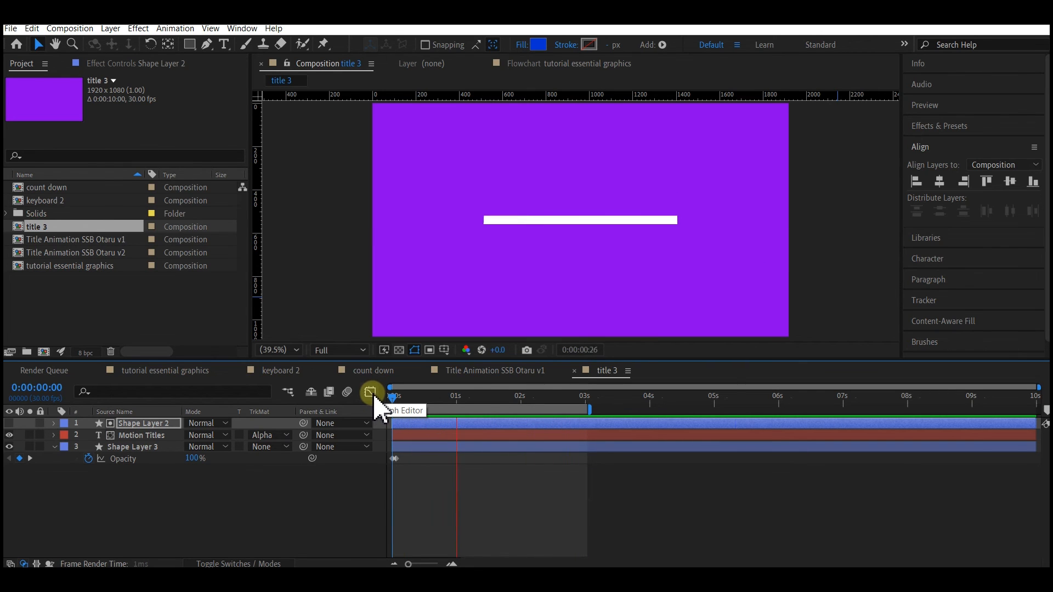
- Stop the preview and add a Position keyframe at 960, 540 to the Motion Titles layer at 0:00:02:12
key(space)
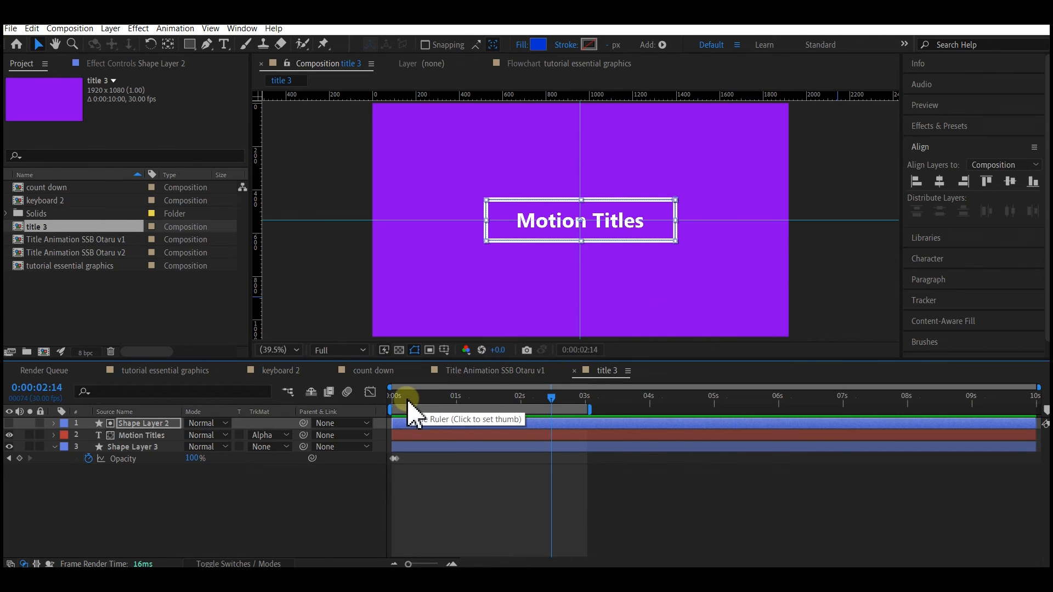
drag(412, 405, 546, 419)
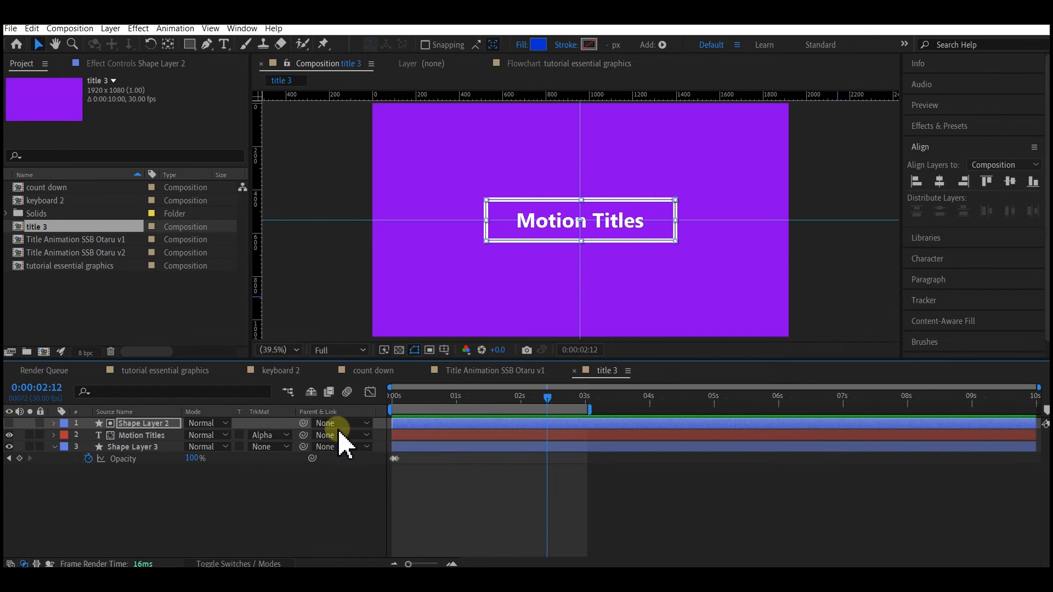
click(138, 437)
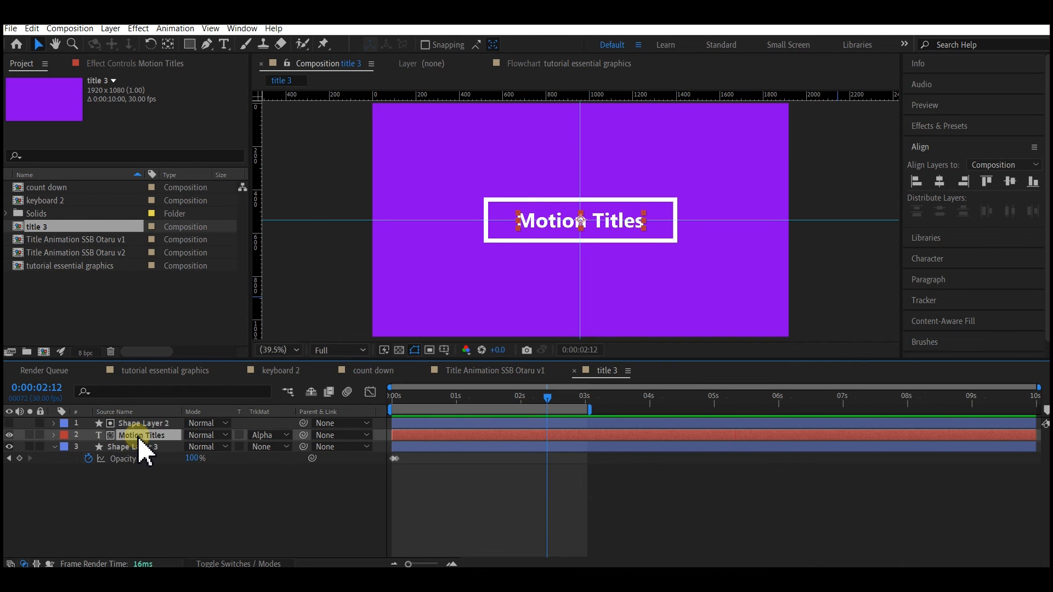
key(p)
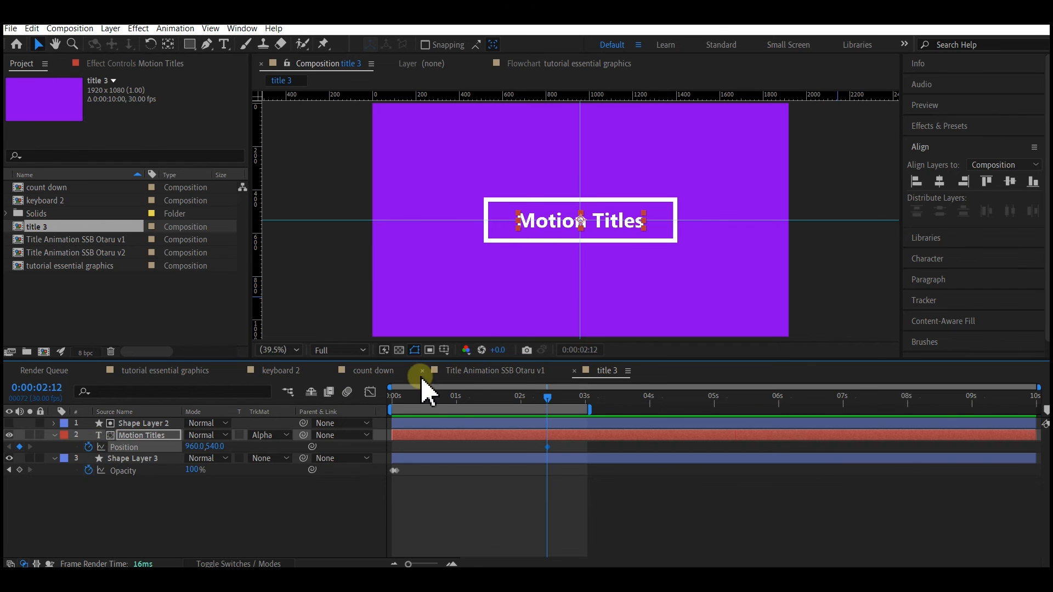
- At 0:00:01:22, set the Motion Titles layer's Position to 960, 716 so the text starts below the rectangle
drag(518, 399, 482, 401)
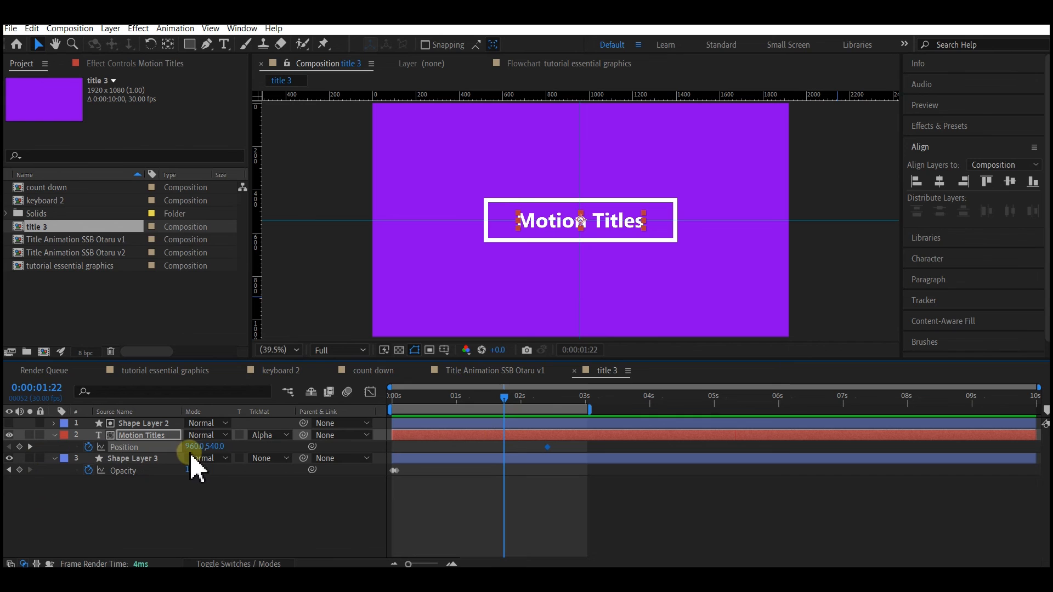
drag(204, 447, 349, 429)
click(573, 447)
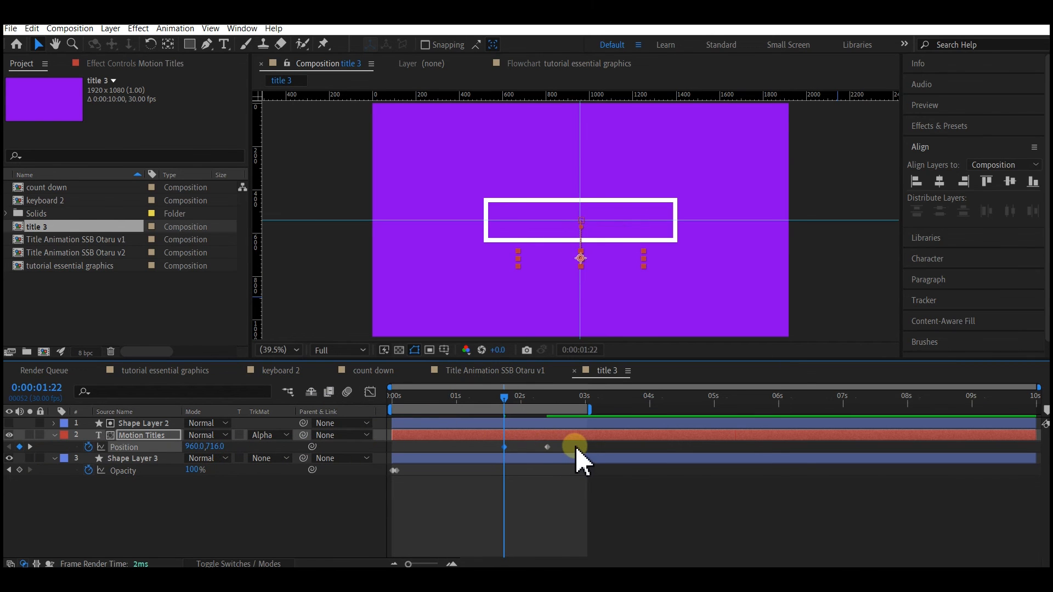
- Apply Easy Ease to both Position keyframes of the Motion Titles layer
drag(553, 448, 493, 450)
click(548, 447)
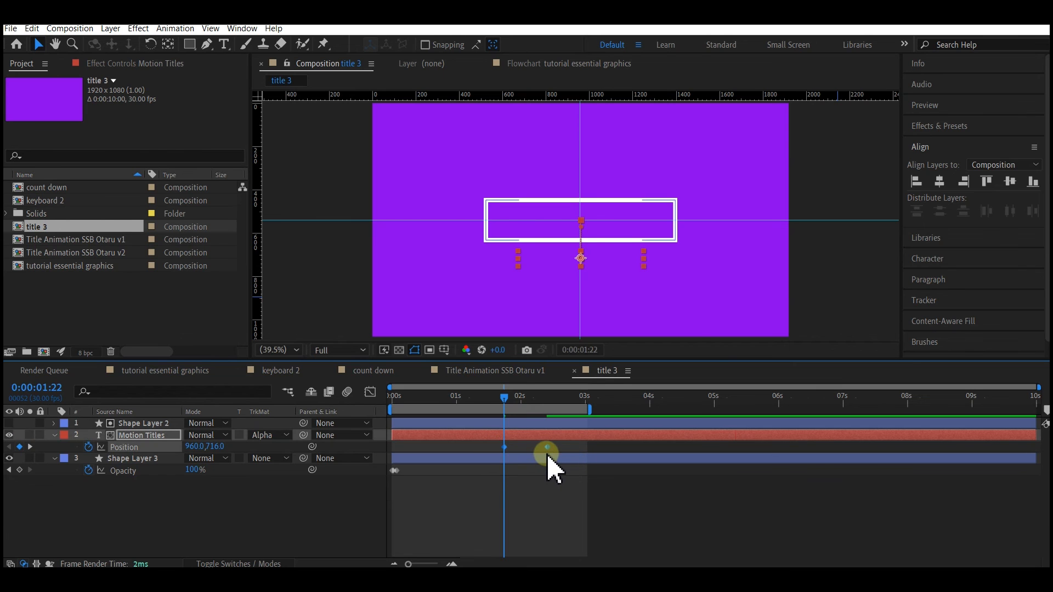
right_click(549, 449)
mouse_move(583, 443)
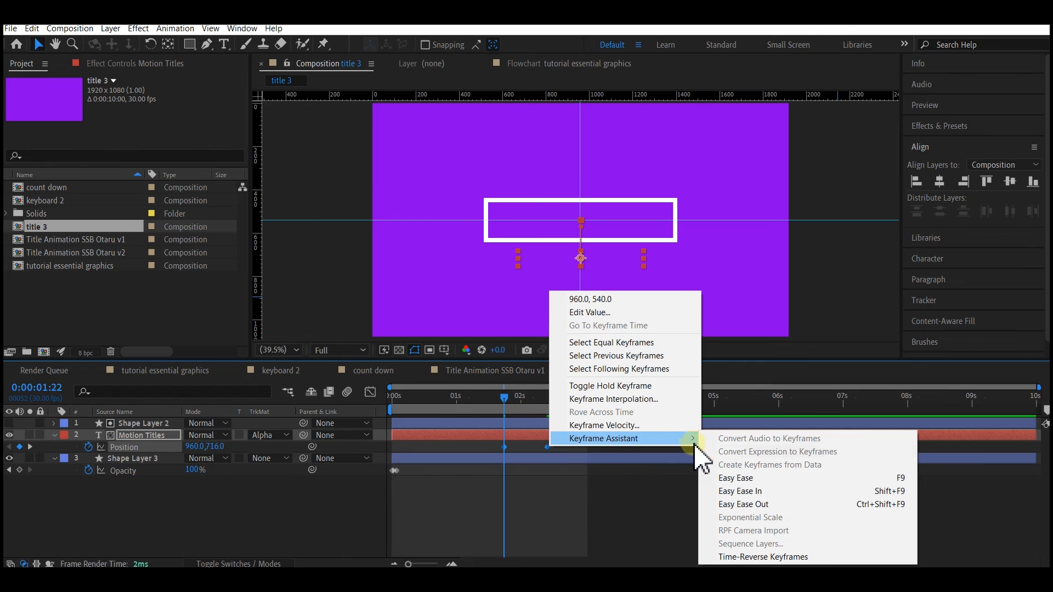
click(740, 478)
- Preview the eased title animation, stop playback near the start at 0:00:00:09 and save the project
click(404, 407)
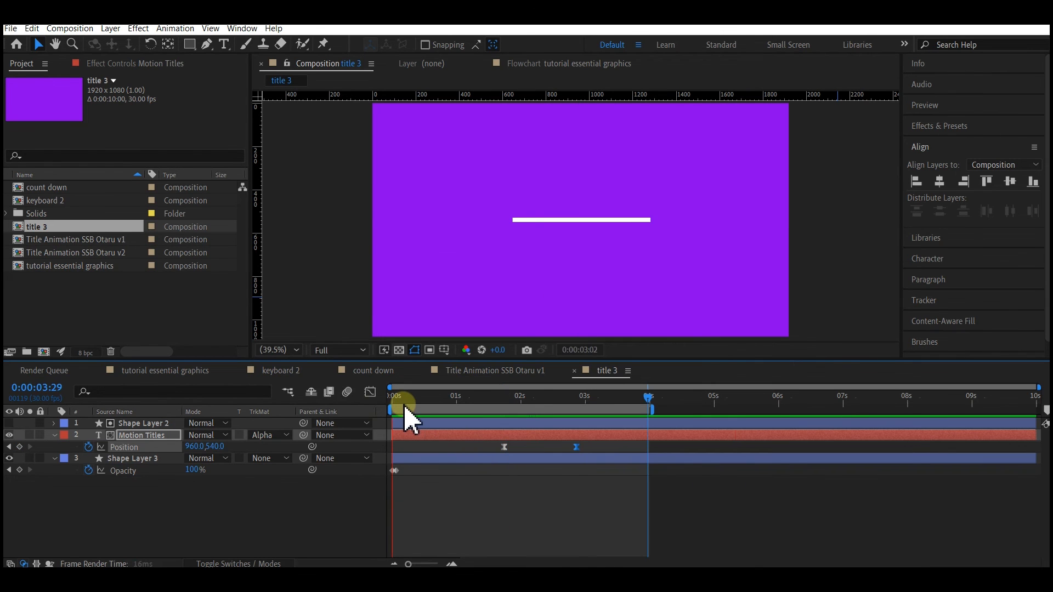
key(space)
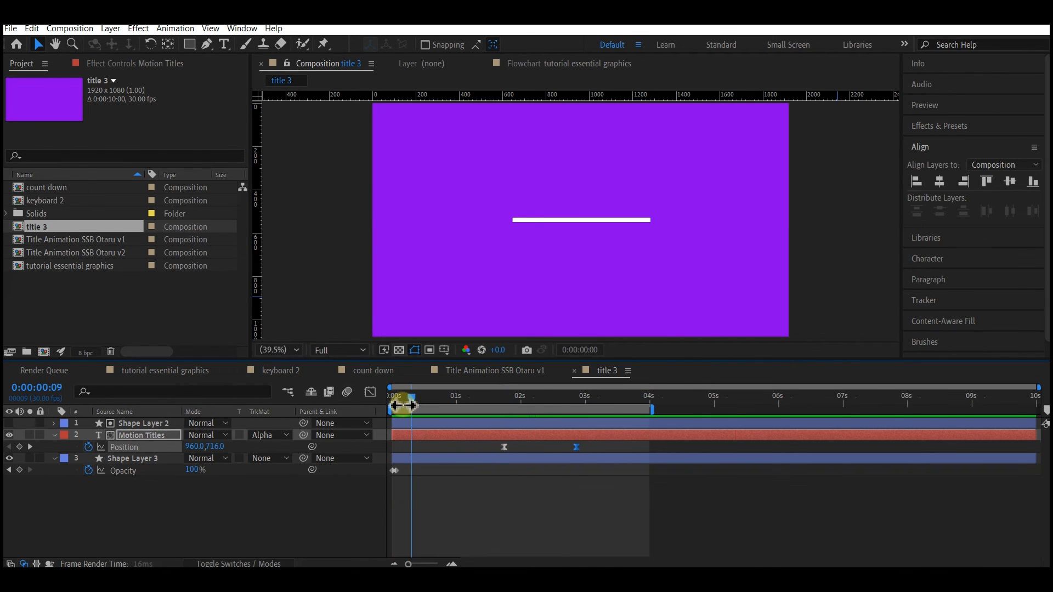
key(ctrl+s)
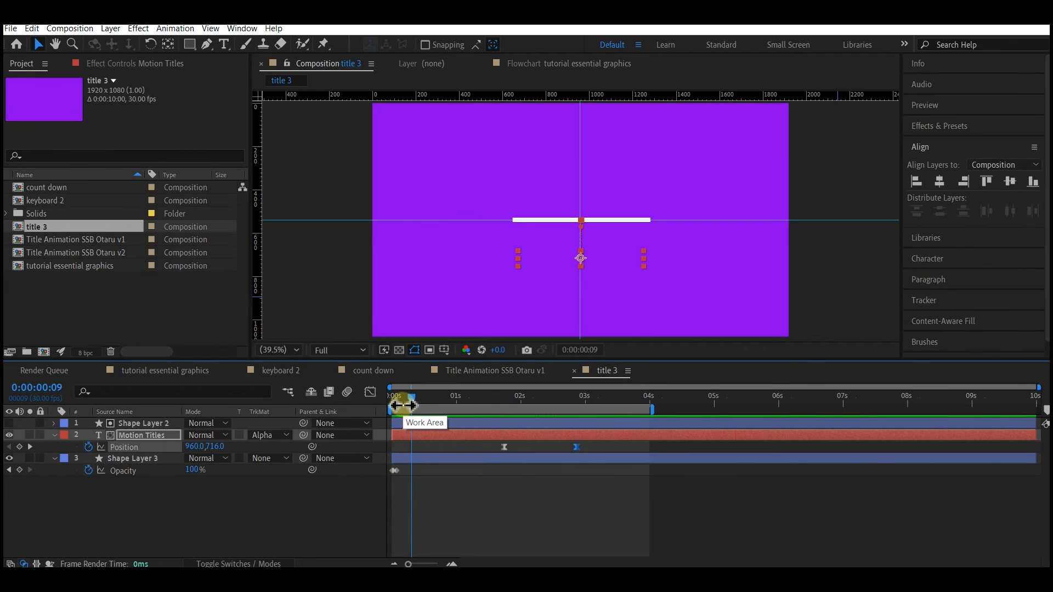